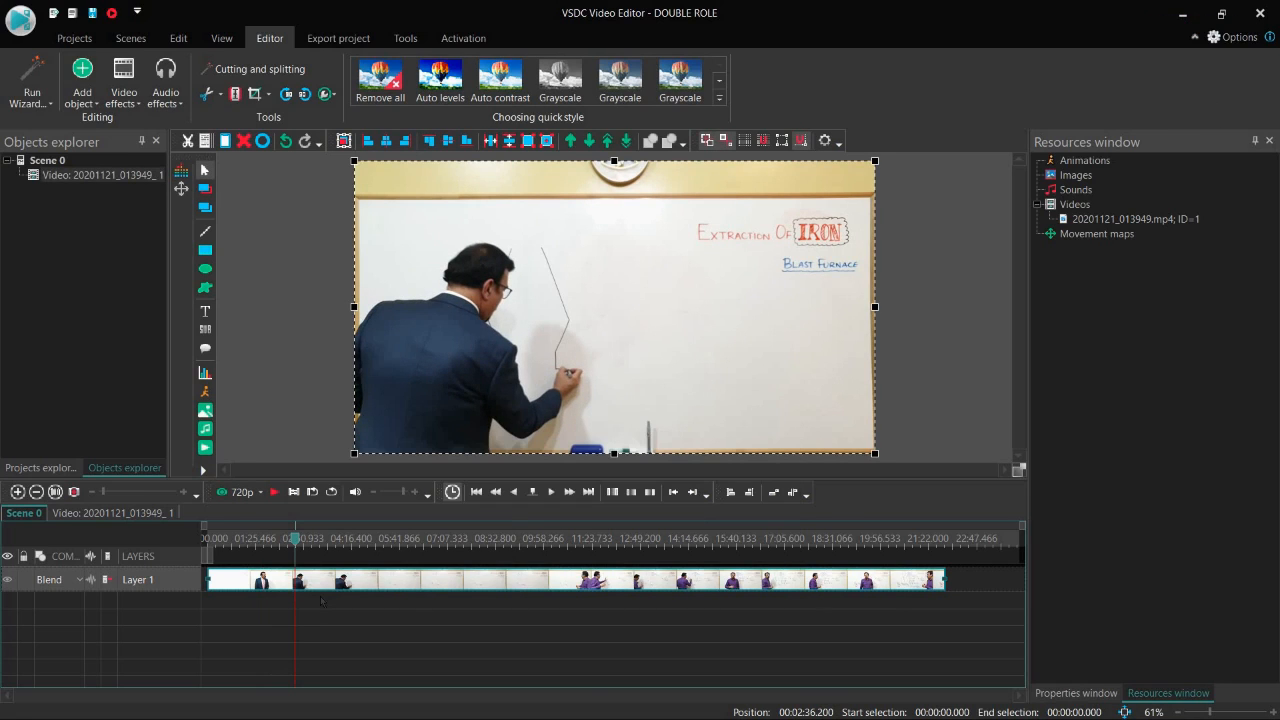
Trim away the video's beginning up to 00:02:36.200 and split the remaining footage at 00:04:25.400.
{"action": "key", "text": "q"}
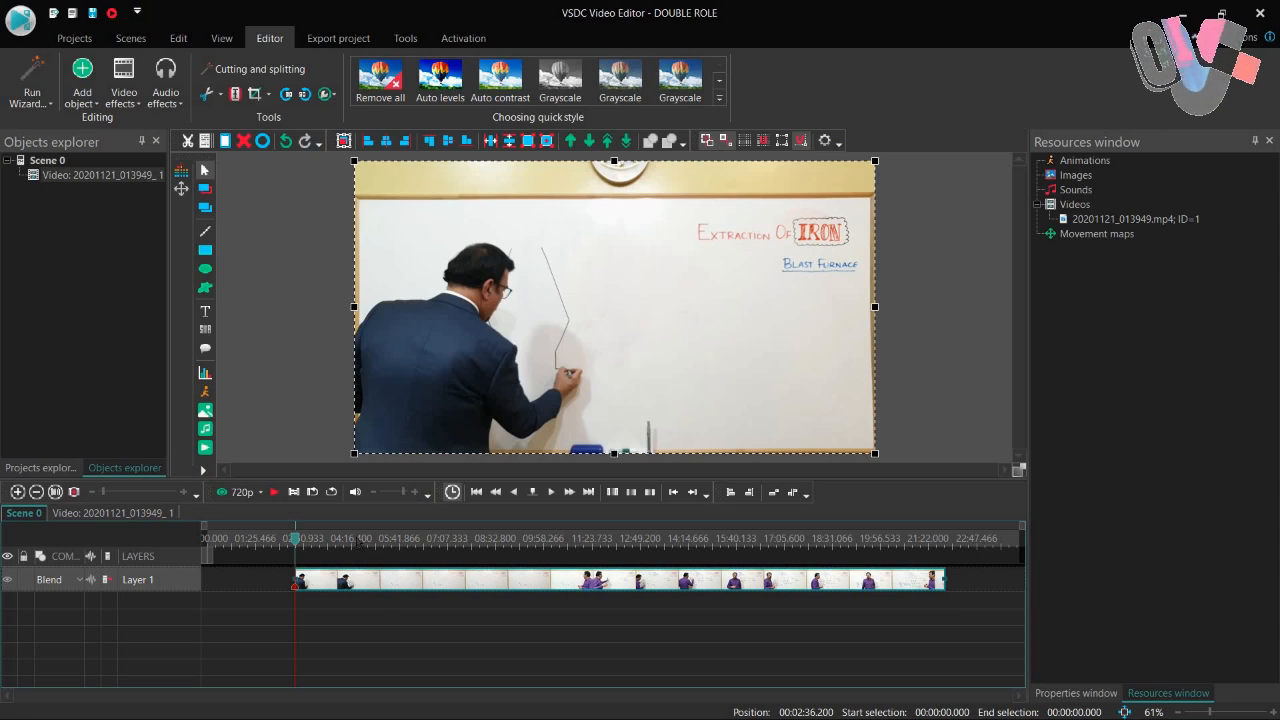
{"action": "left_click", "coordinate": [360, 546]}
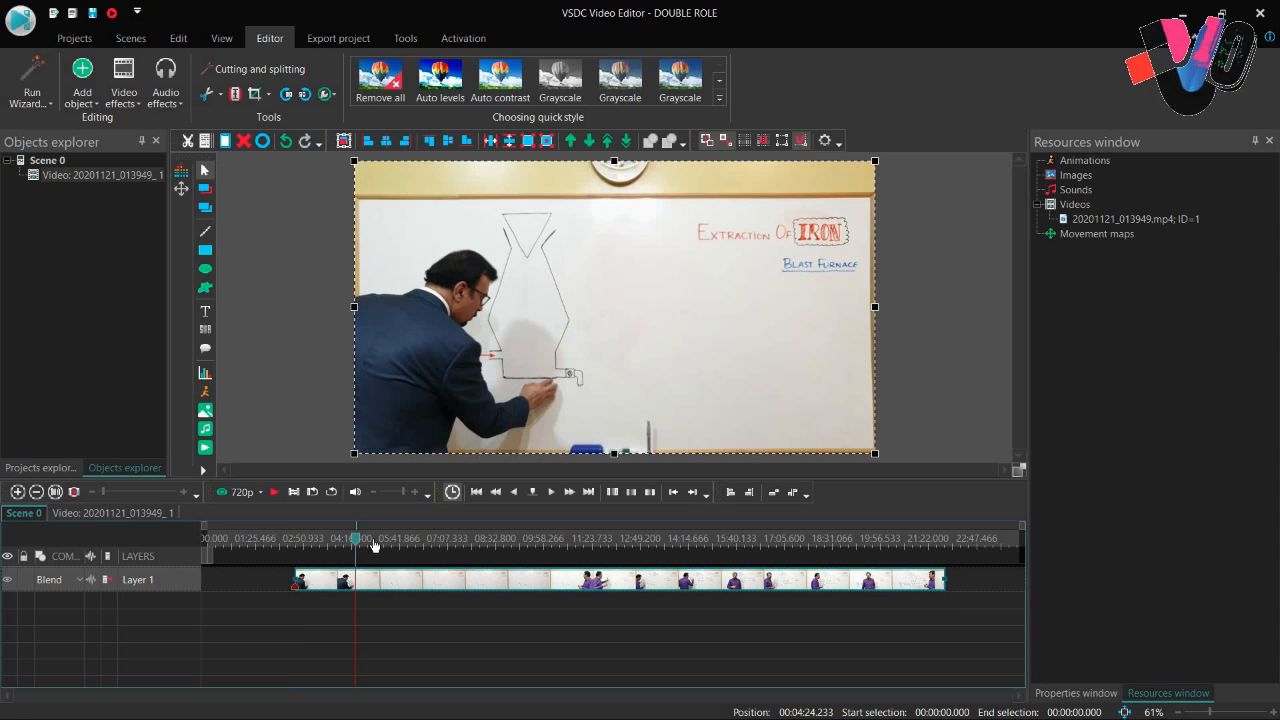
{"action": "left_click", "coordinate": [377, 553]}
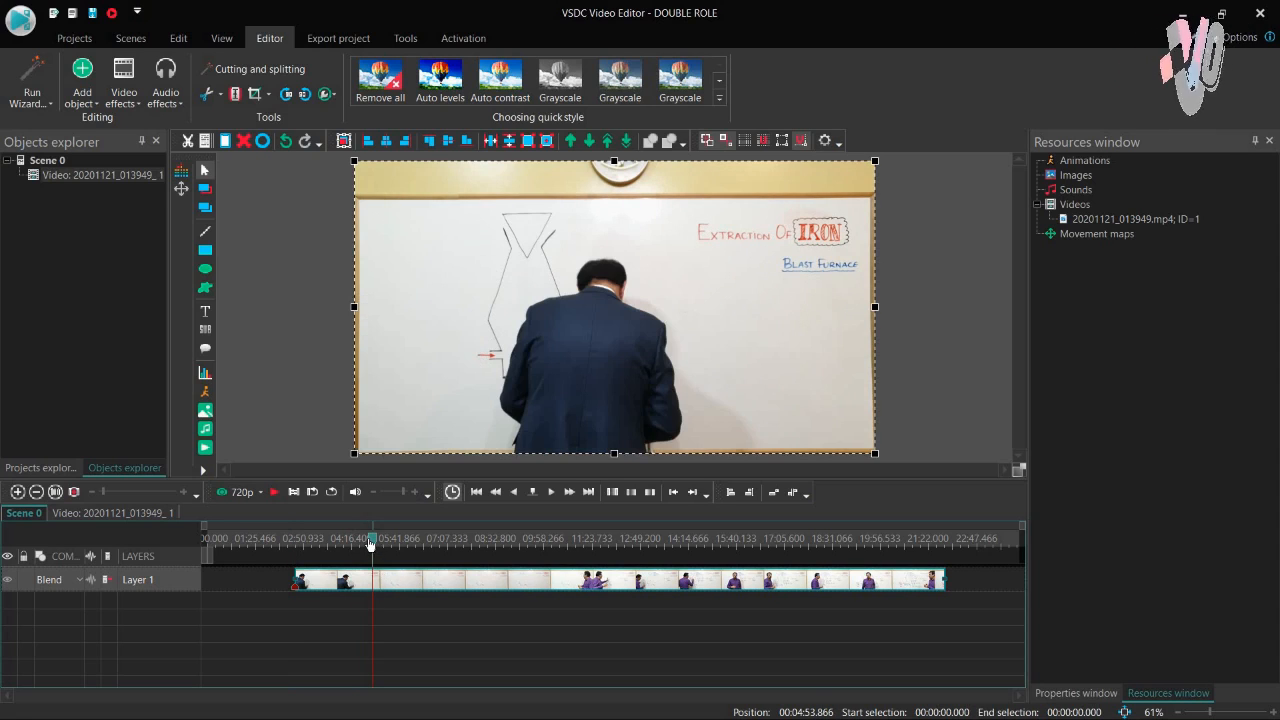
{"action": "left_click", "coordinate": [350, 540]}
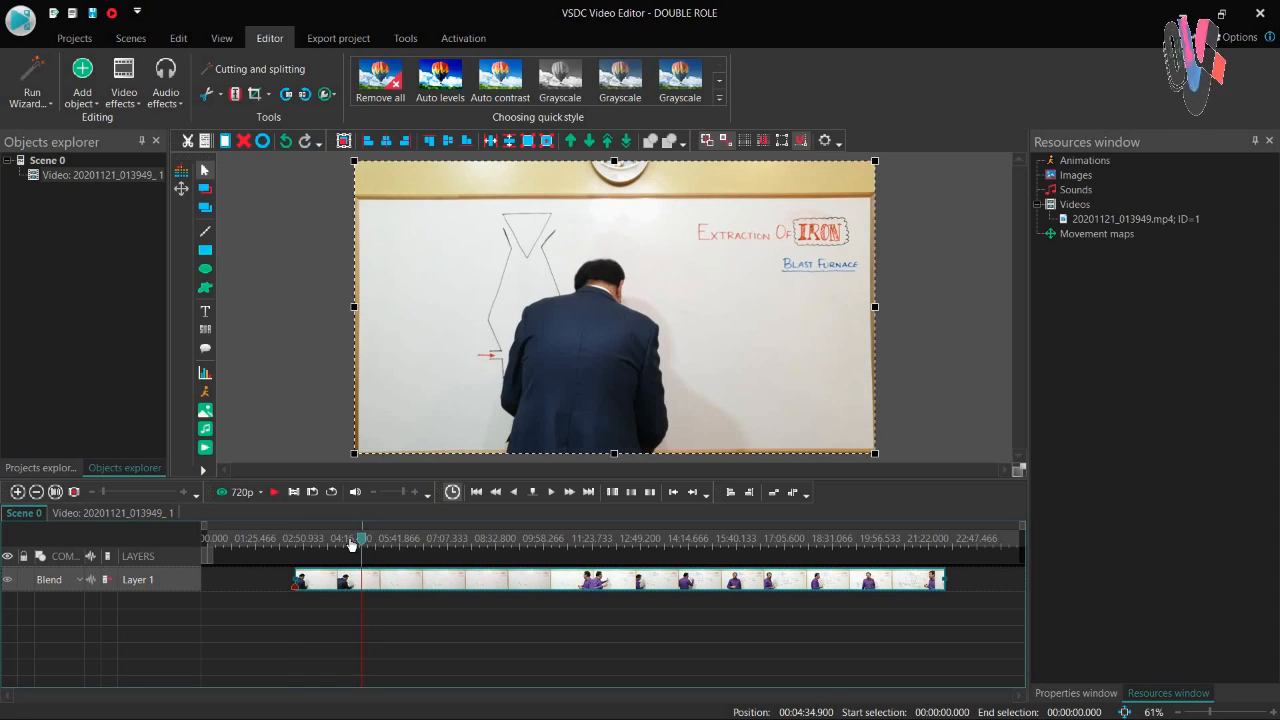
{"action": "left_click", "coordinate": [358, 540]}
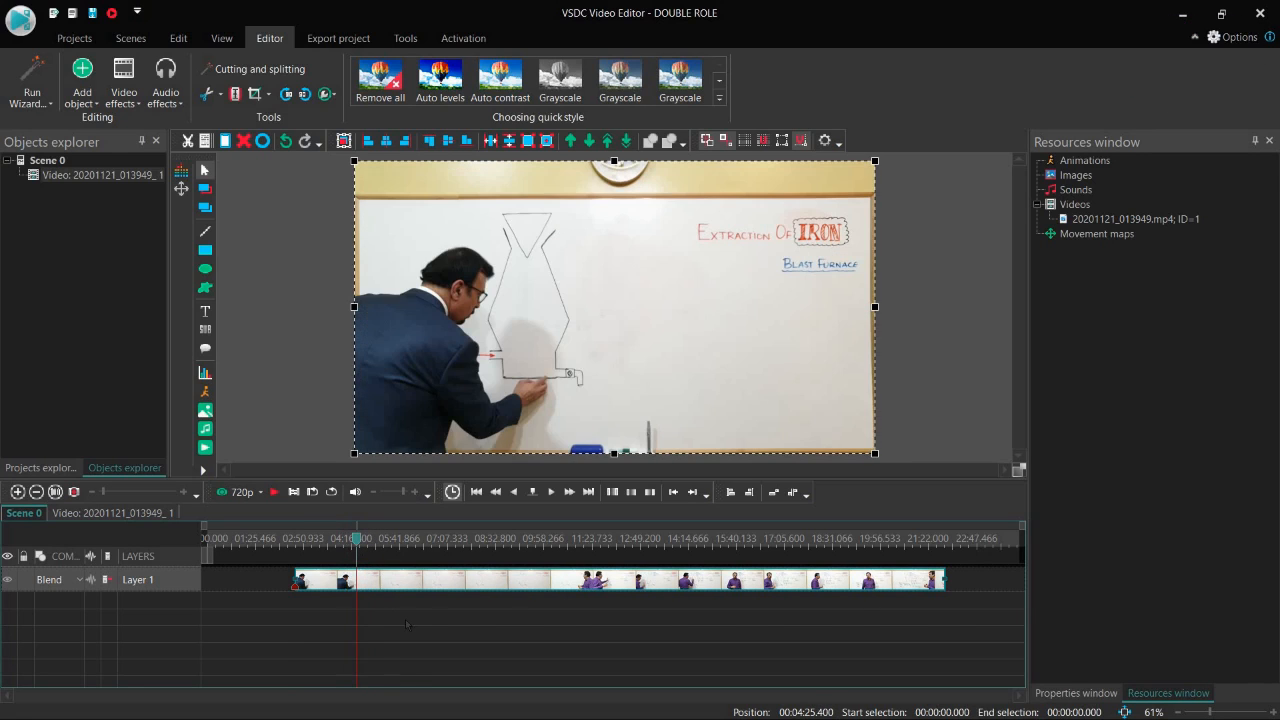
{"action": "left_click", "coordinate": [235, 94]}
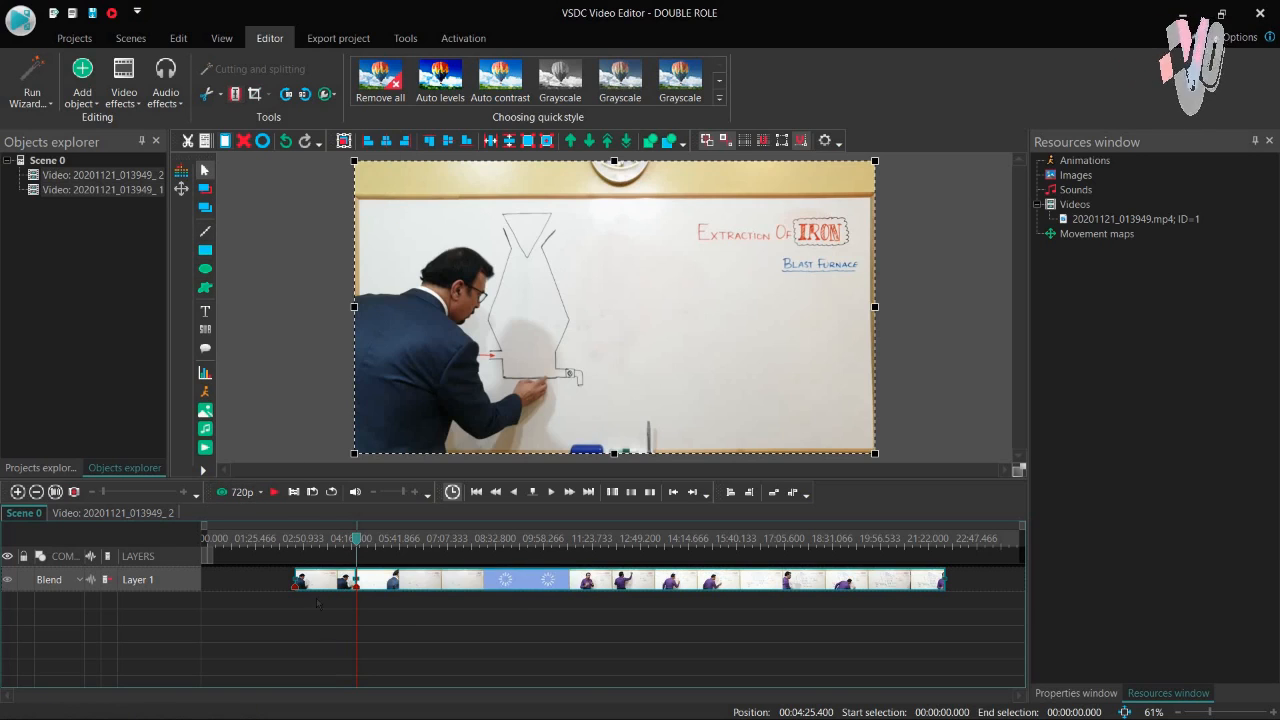
Move the first clip to the very start of the timeline.
{"action": "left_click", "coordinate": [201, 582]}
{"action": "left_click_drag", "start_coordinate": [324, 580], "coordinate": [237, 580]}
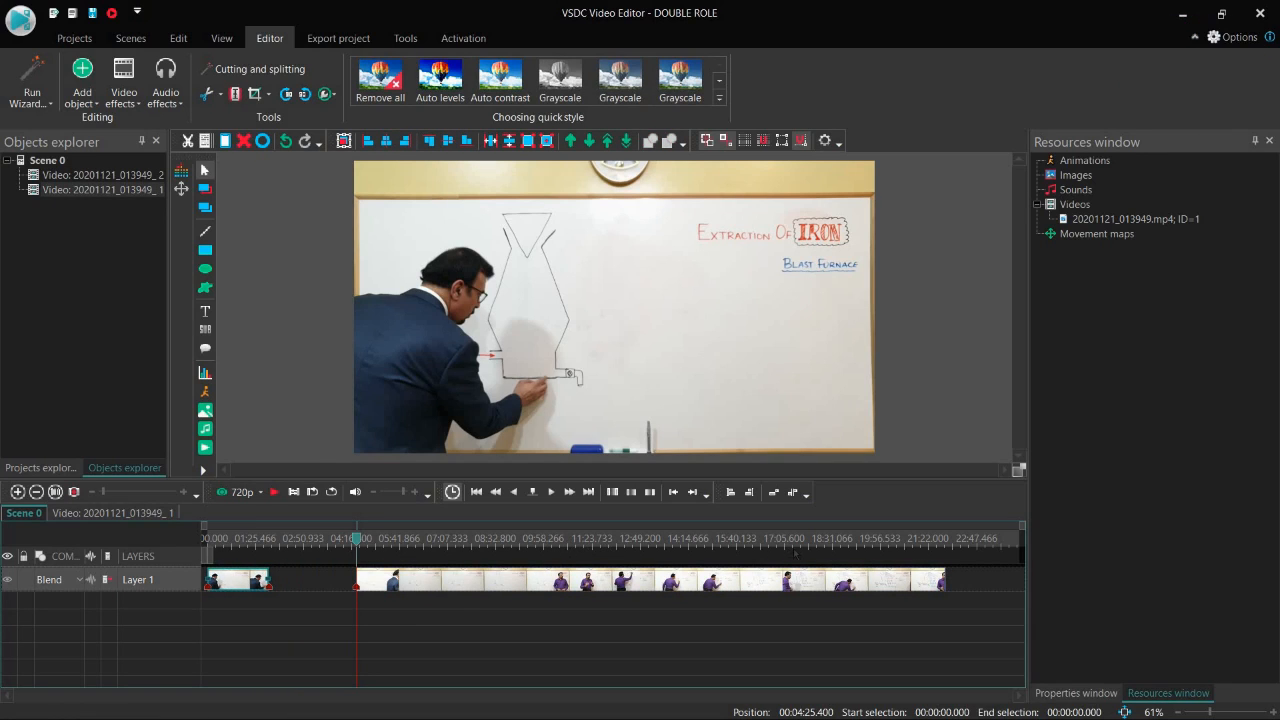
Place the playhead at 00:20:11.000, on the whiteboard frame just before the presenter in the purple shirt enters.
{"action": "left_click", "coordinate": [911, 540]}
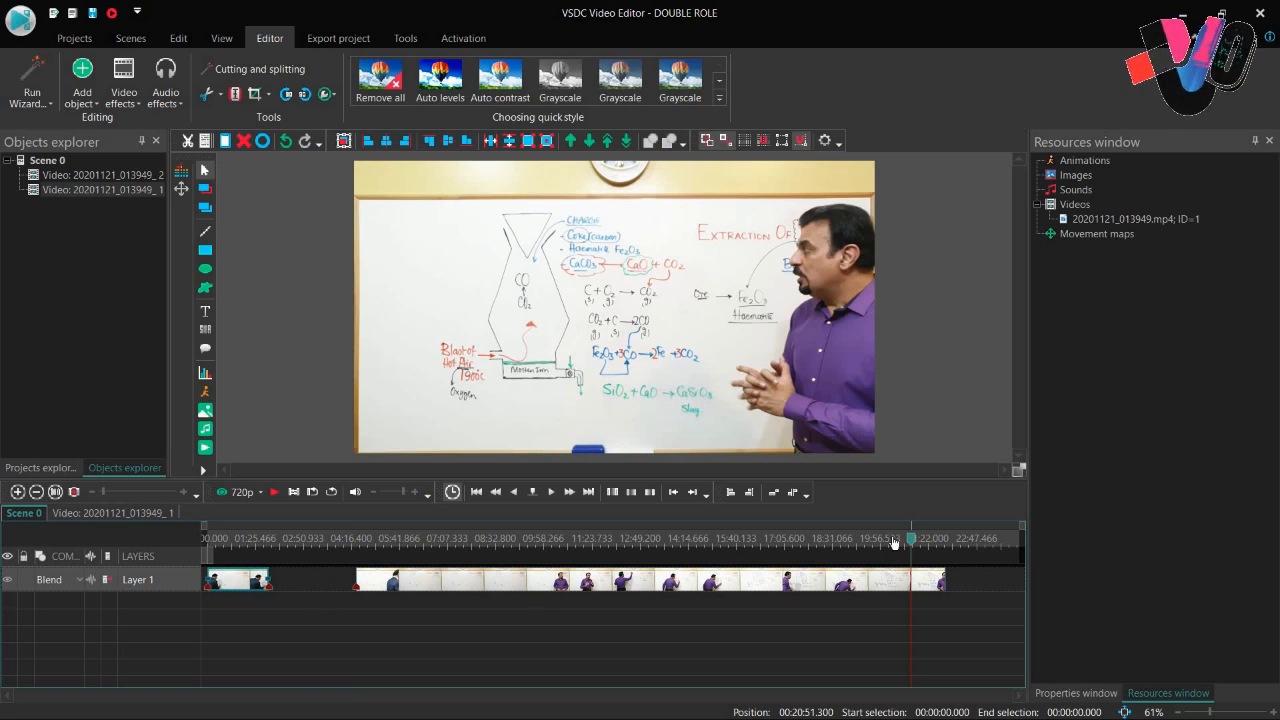
{"action": "left_click", "coordinate": [891, 540]}
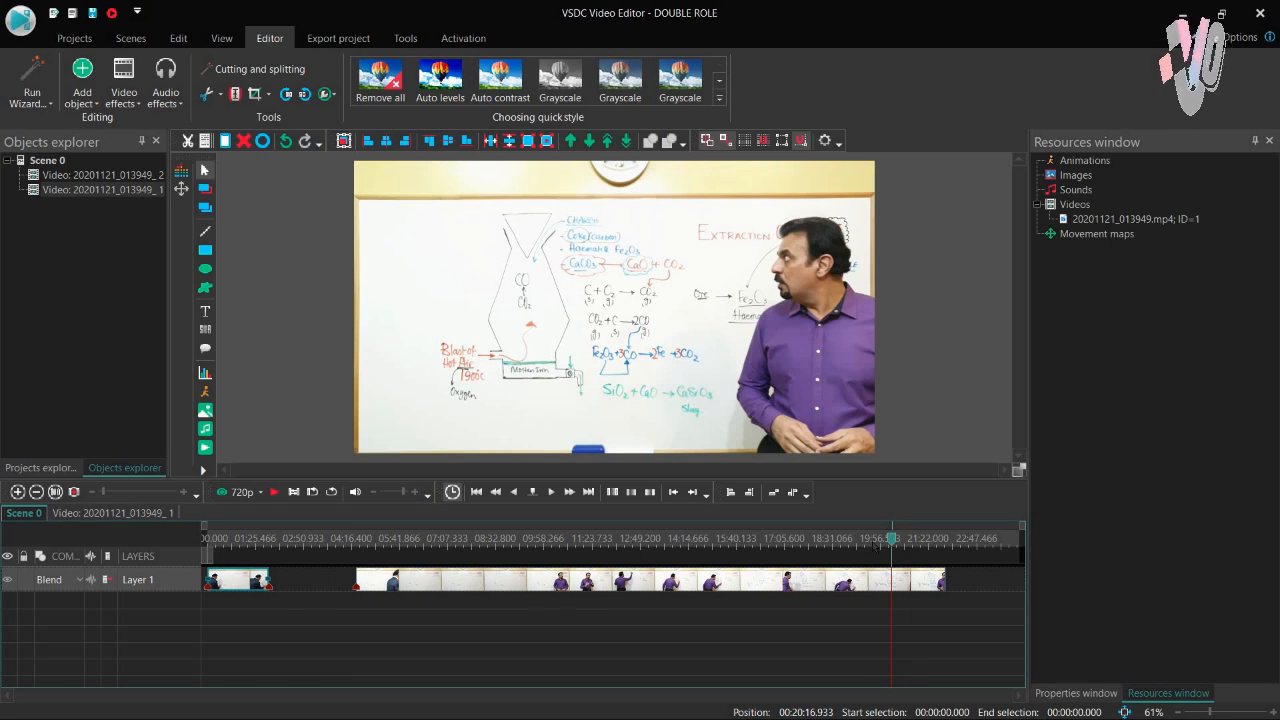
{"action": "key", "text": "space"}
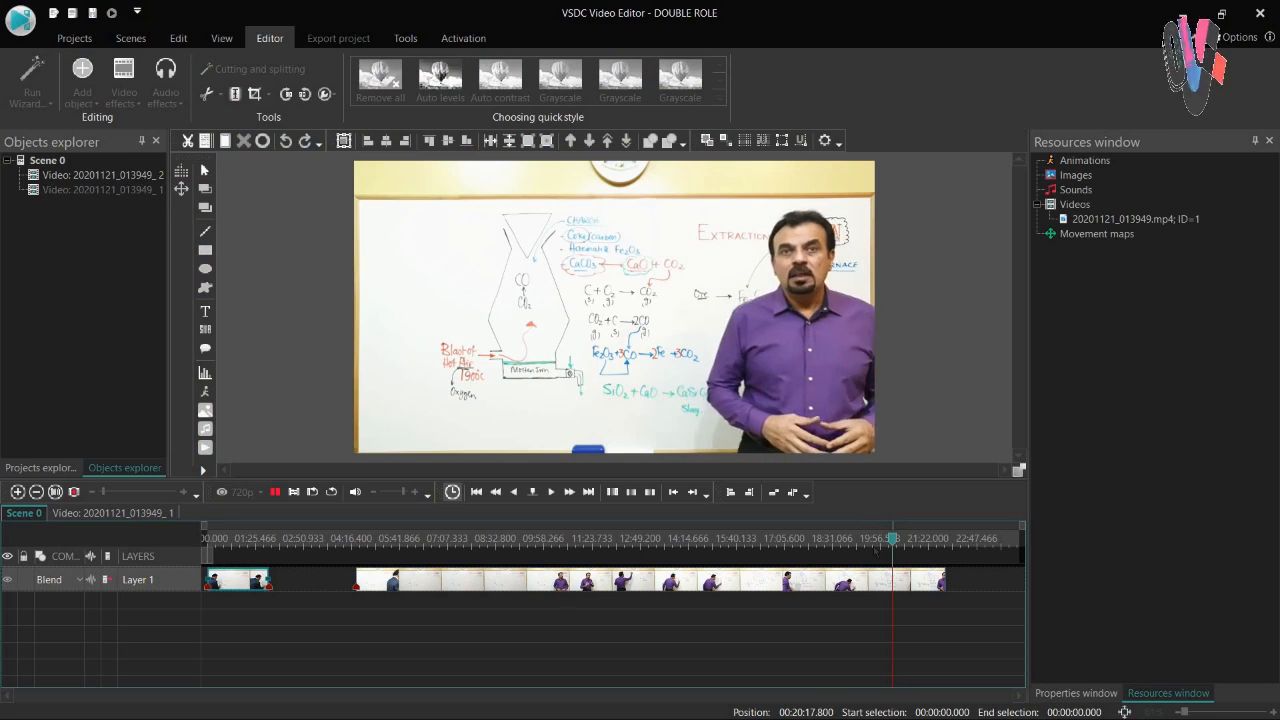
{"action": "left_click", "coordinate": [893, 540]}
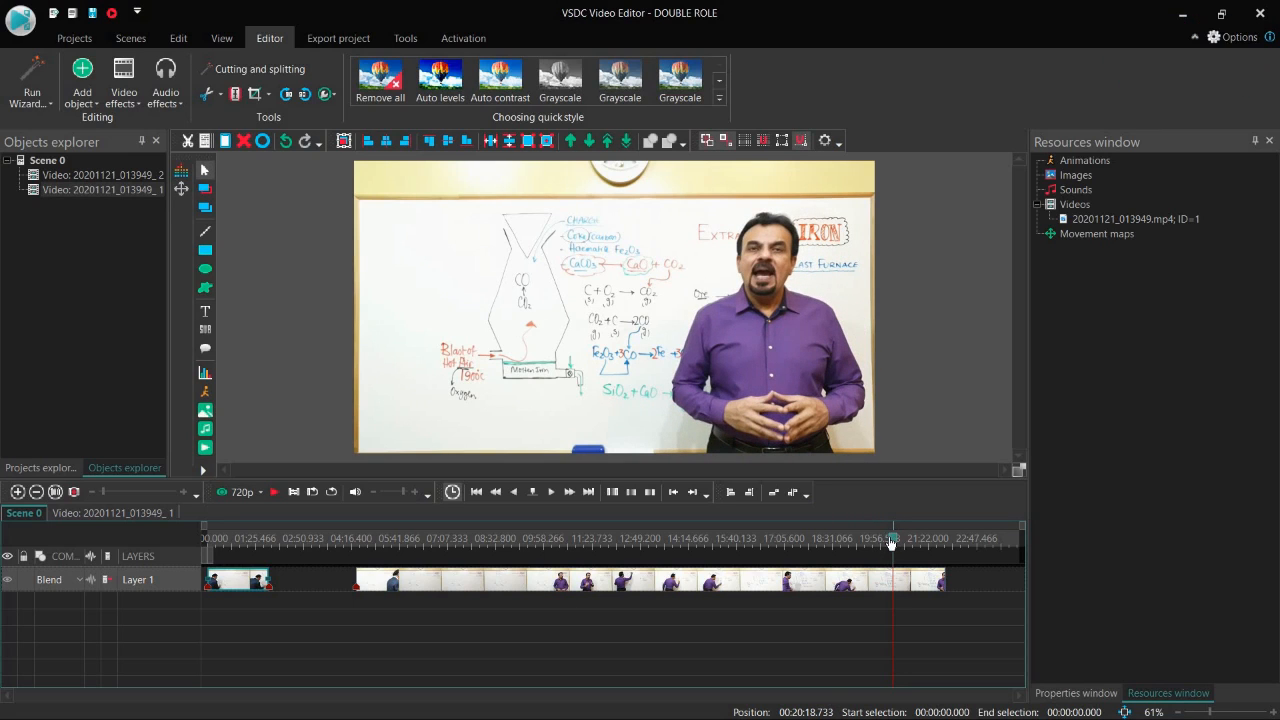
{"action": "left_click", "coordinate": [889, 540]}
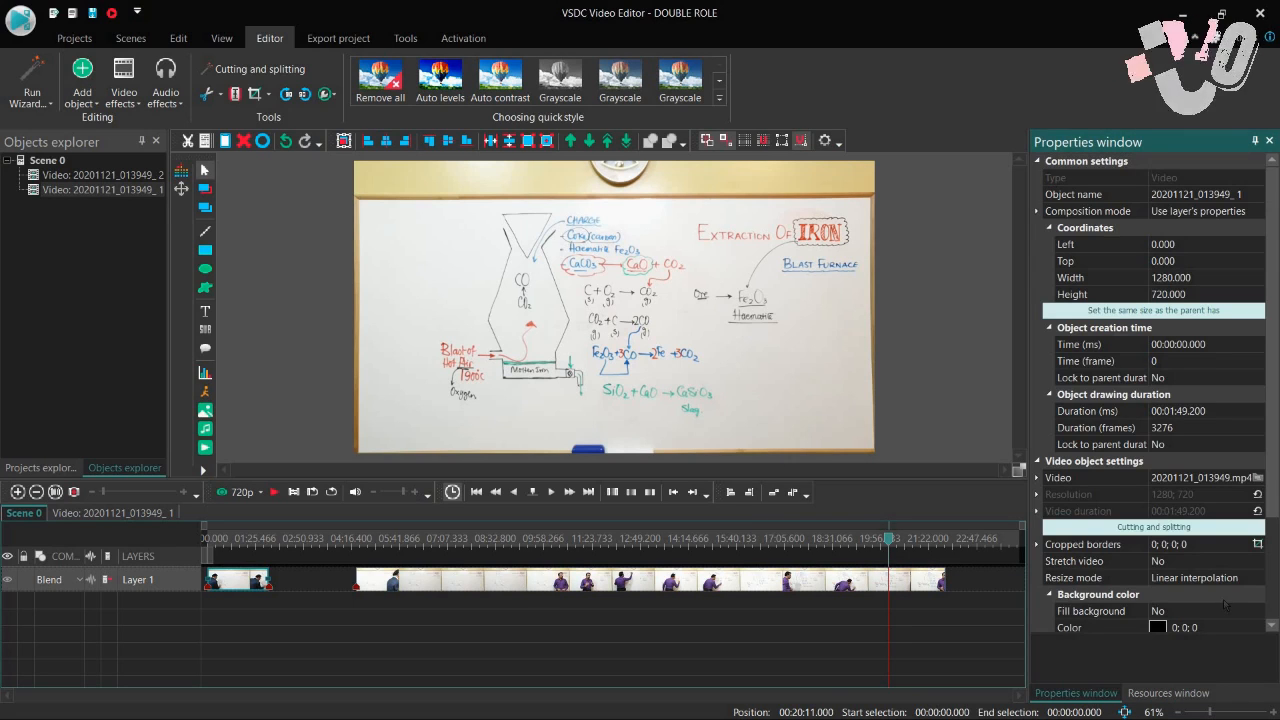
Set the first clip's audio track to Don't use audio.
{"action": "scroll", "coordinate": [1223, 604], "scroll_direction": "down", "scroll_amount": 3}
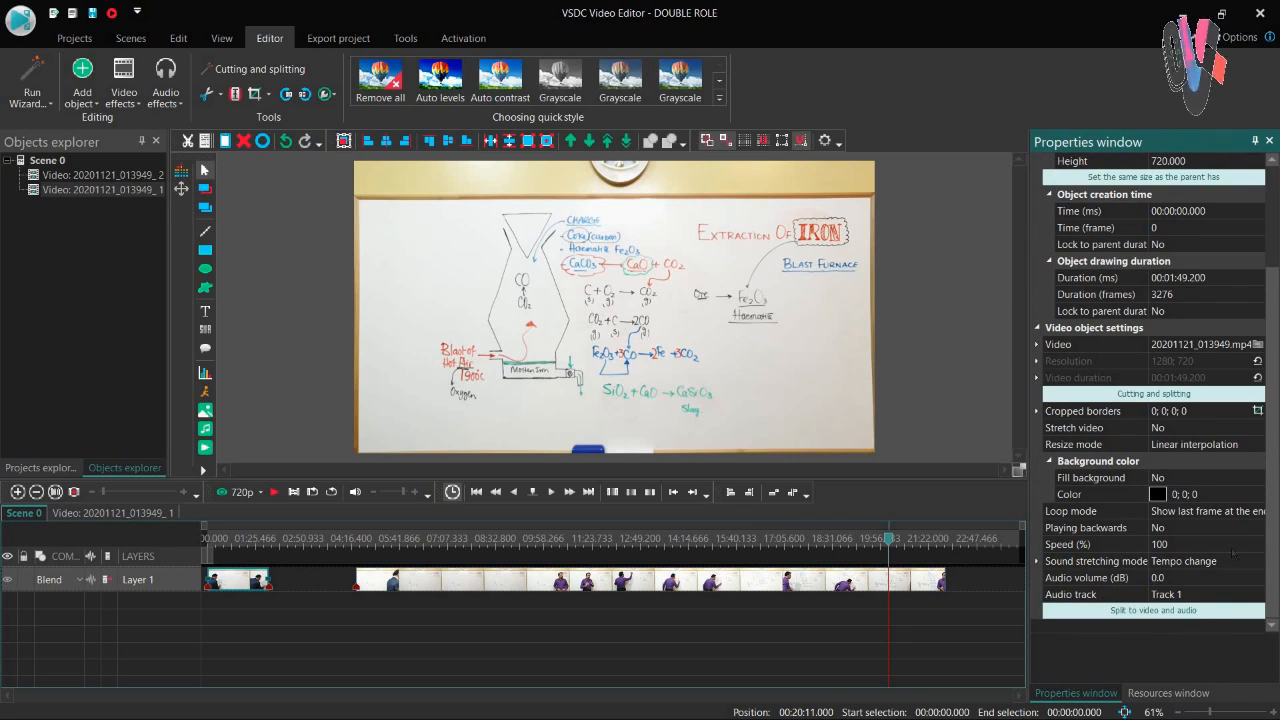
{"action": "left_click", "coordinate": [1257, 594]}
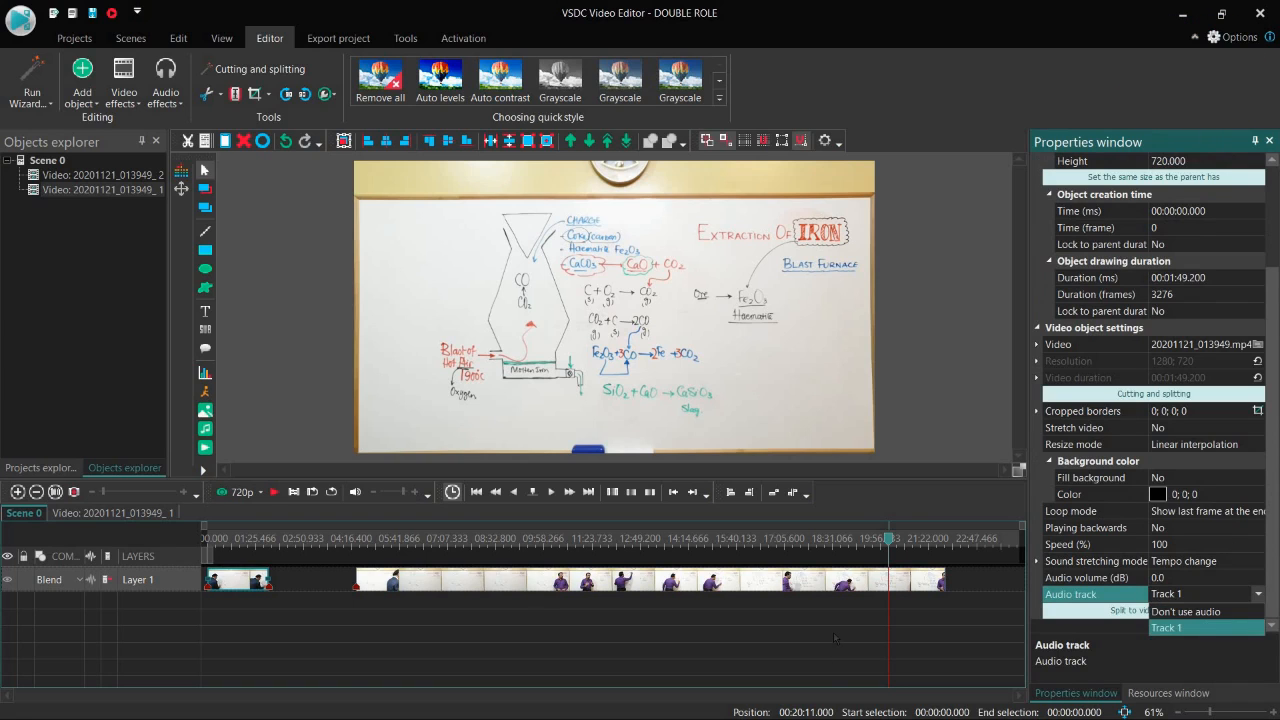
{"action": "left_click", "coordinate": [1186, 611]}
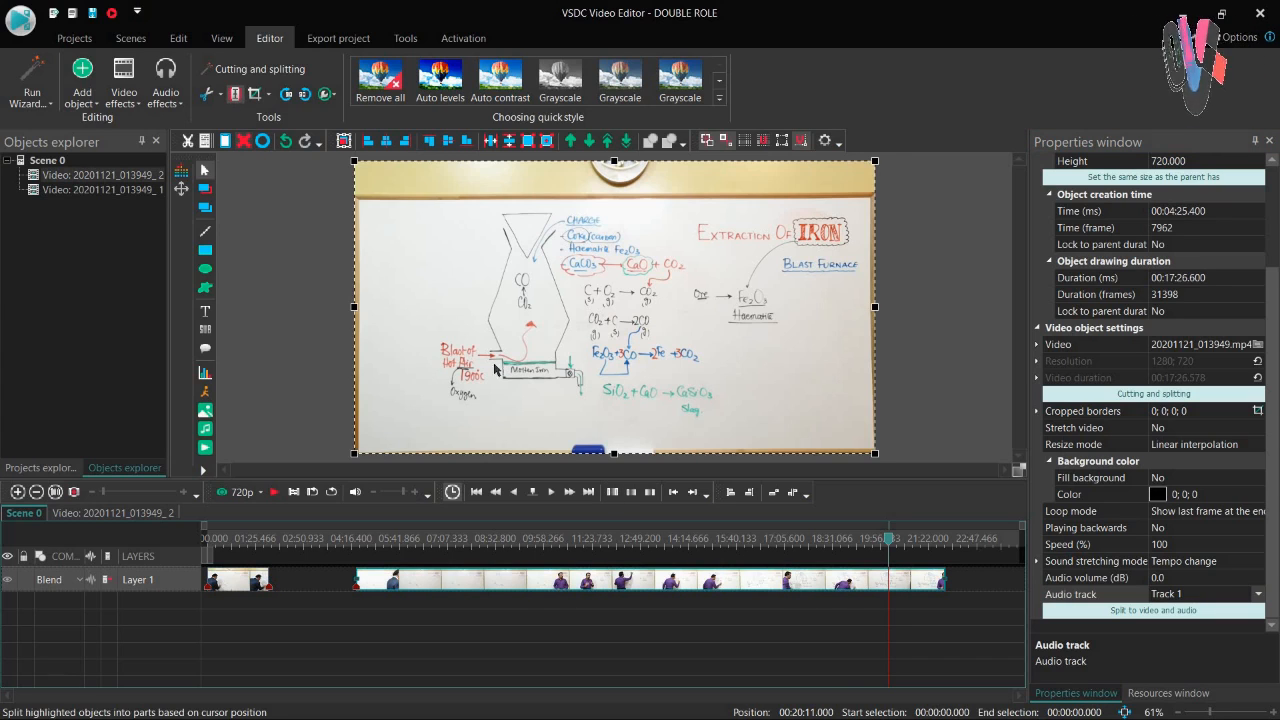
Split the second clip at 00:20:11.000 and delete the part before the split.
{"action": "key", "text": "ctrl+k"}
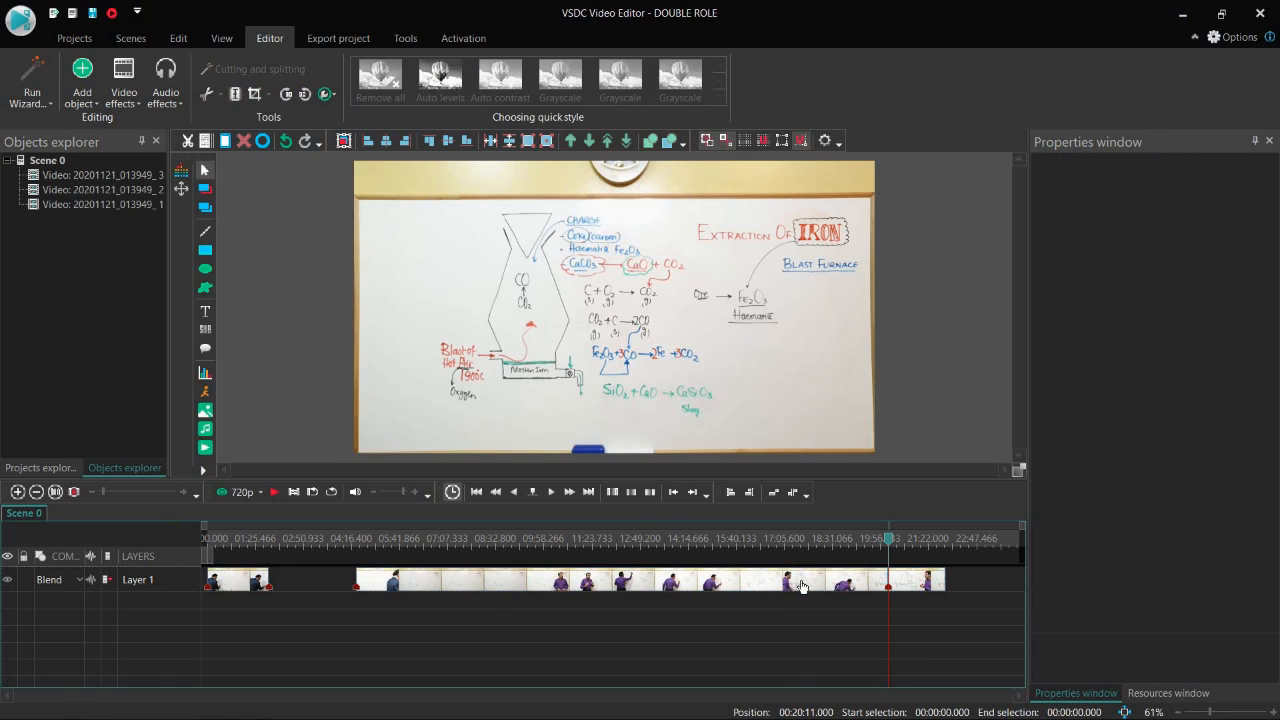
{"action": "key", "text": "Delete"}
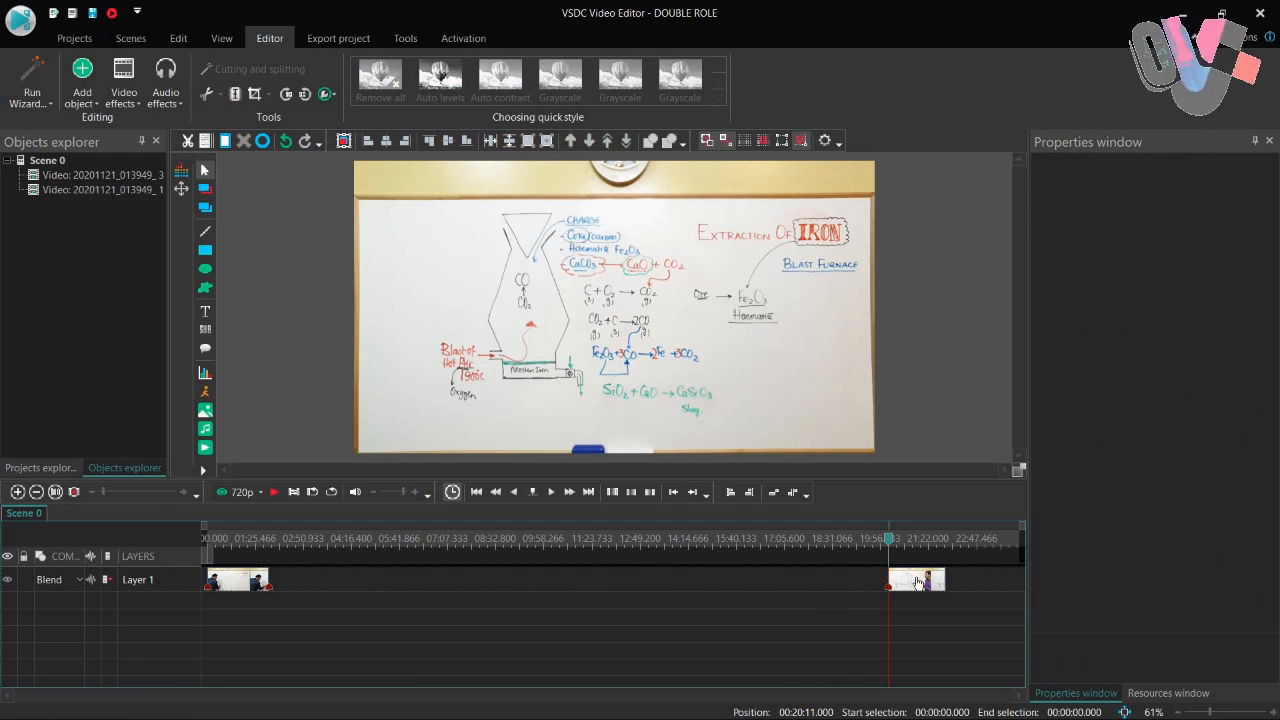
Move the last clip onto a new layer above the first clip and align its start with 00:00:00.000.
{"action": "left_click_drag", "start_coordinate": [918, 584], "coordinate": [316, 566]}
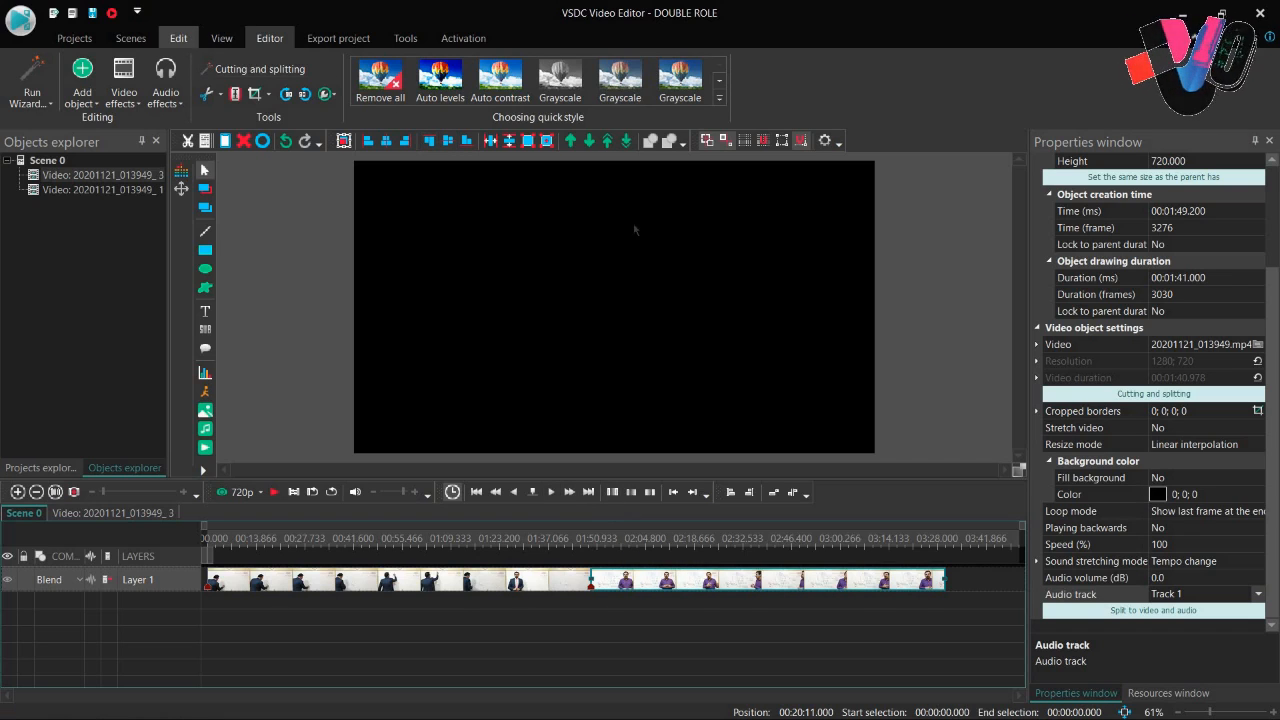
{"action": "left_click", "coordinate": [178, 38]}
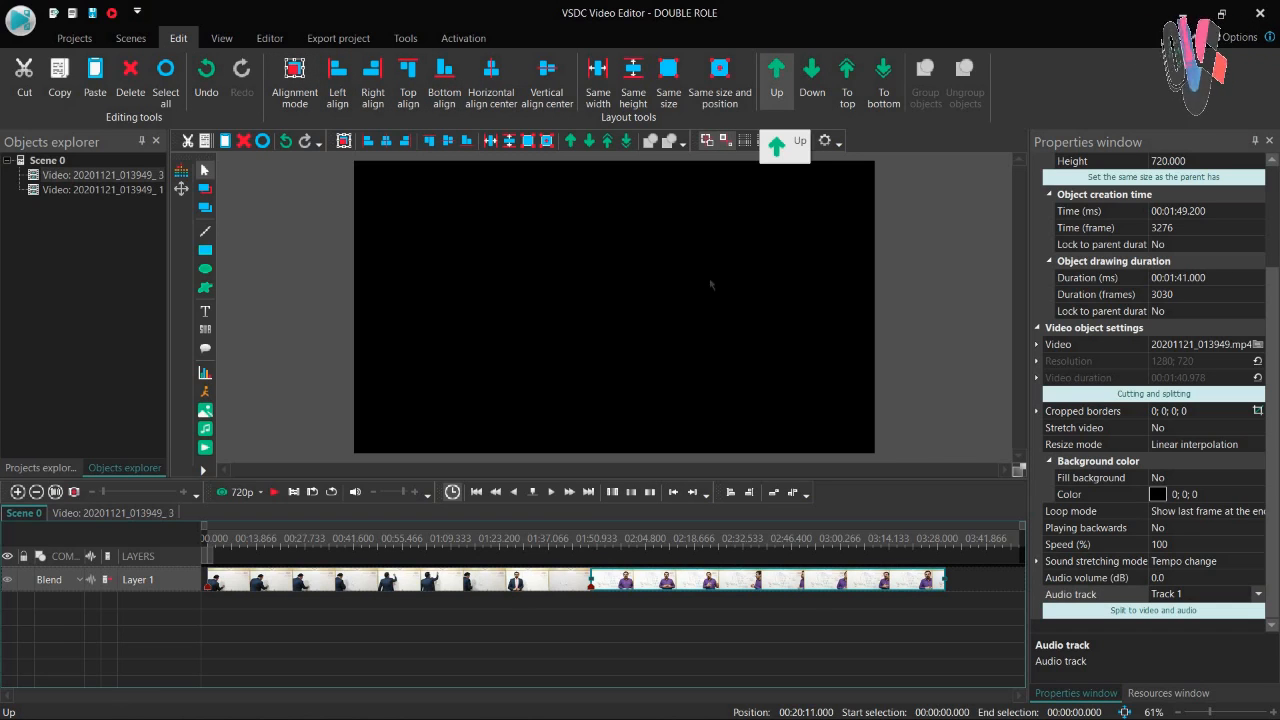
{"action": "left_click", "coordinate": [777, 82]}
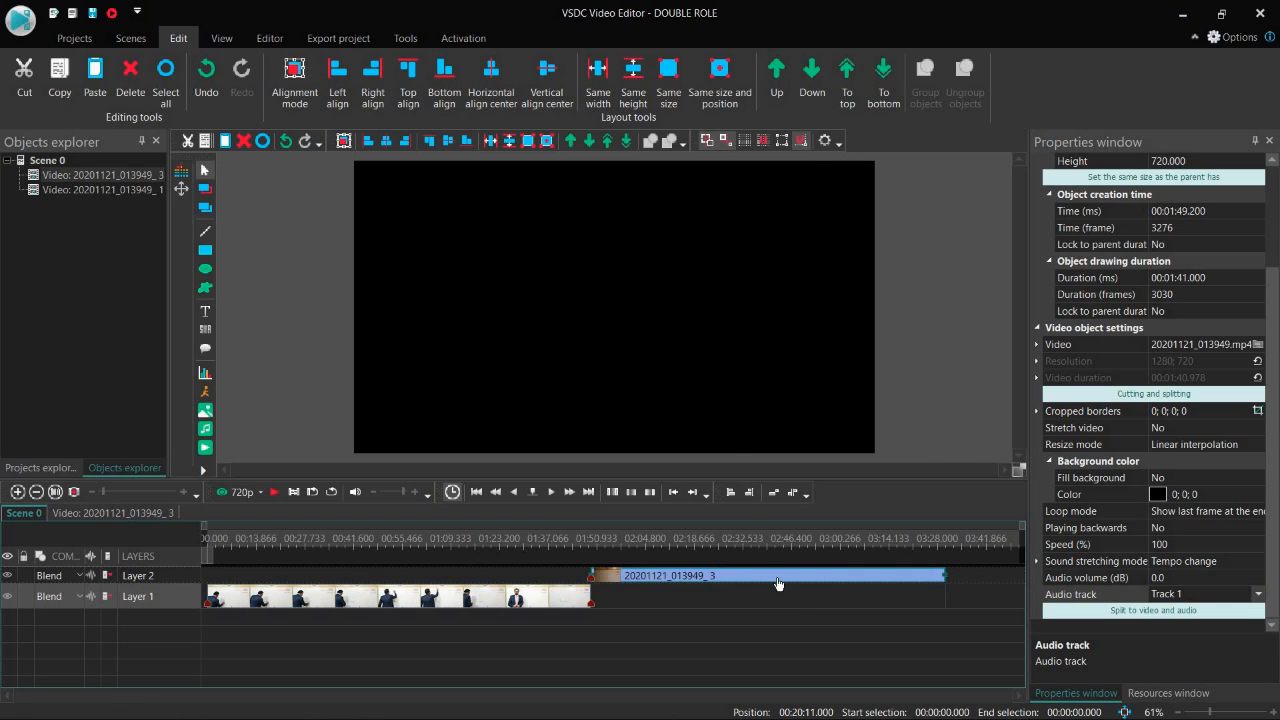
{"action": "left_click_drag", "start_coordinate": [778, 583], "coordinate": [400, 576]}
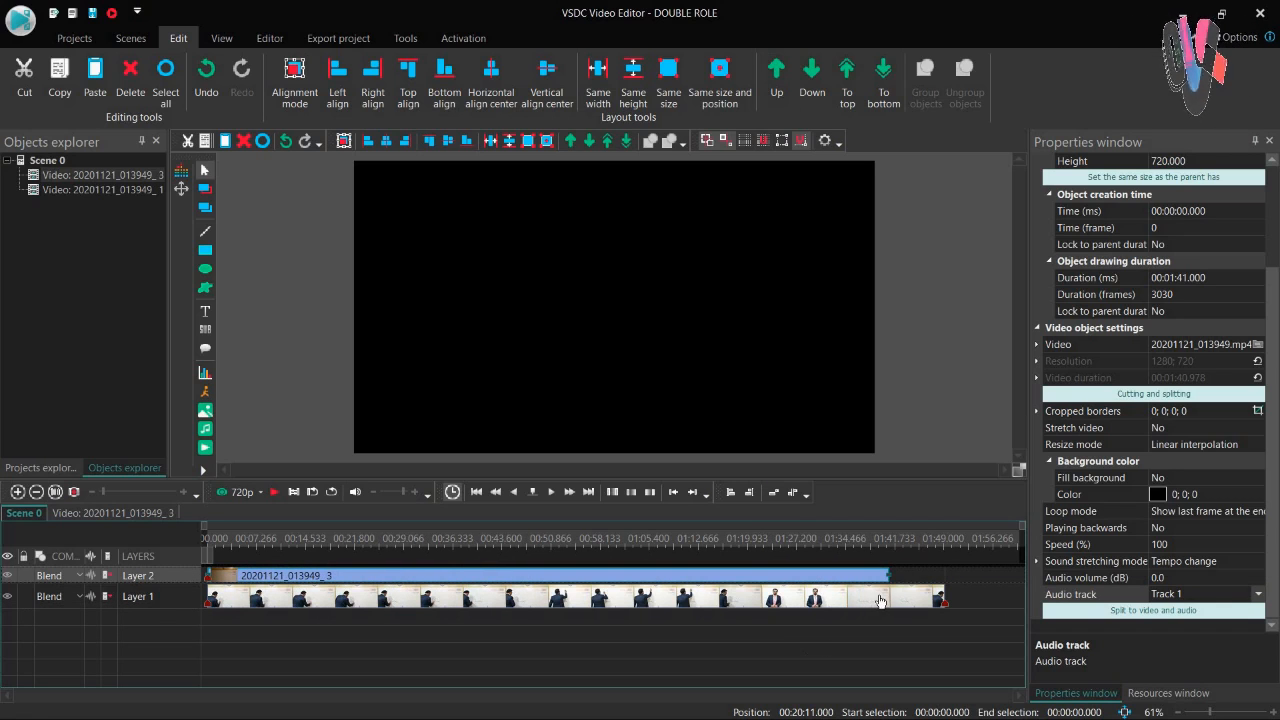
Trim the end of the Layer 1 clip at 00:01:40.800 to match the clip above, and place the playhead at 00:00:32.100.
{"action": "left_click", "coordinate": [894, 596]}
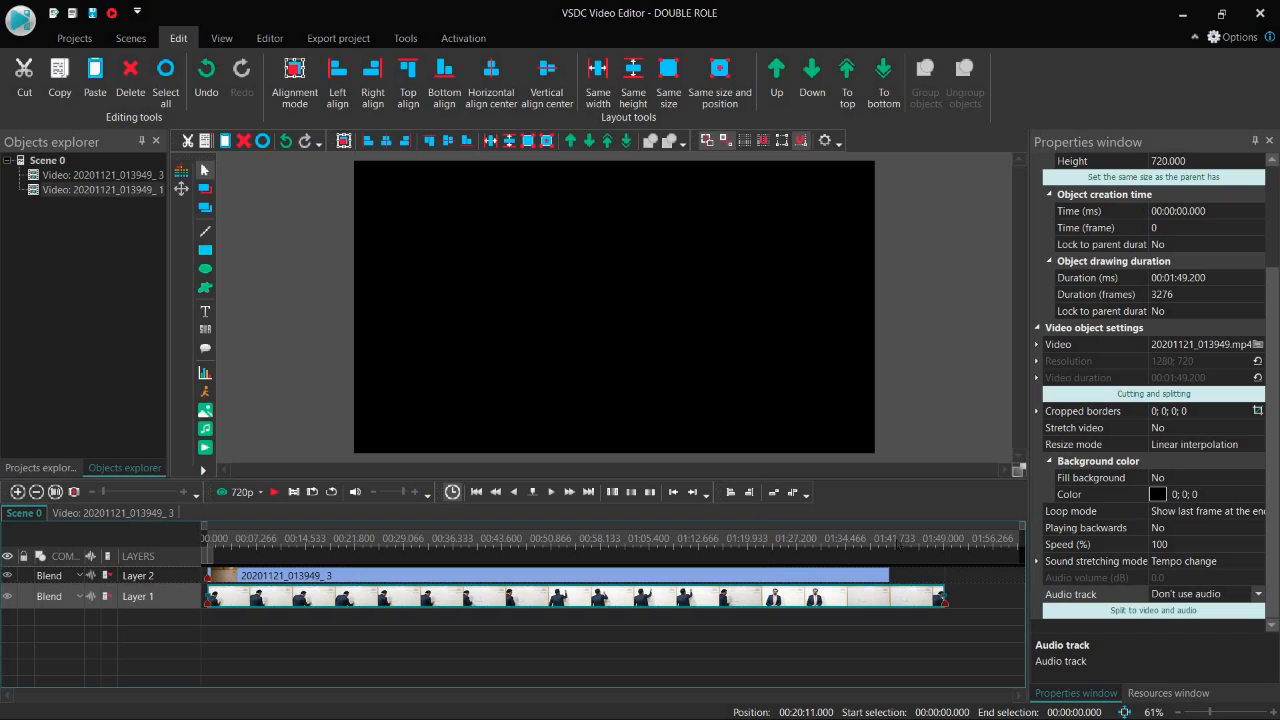
{"action": "left_click", "coordinate": [897, 543]}
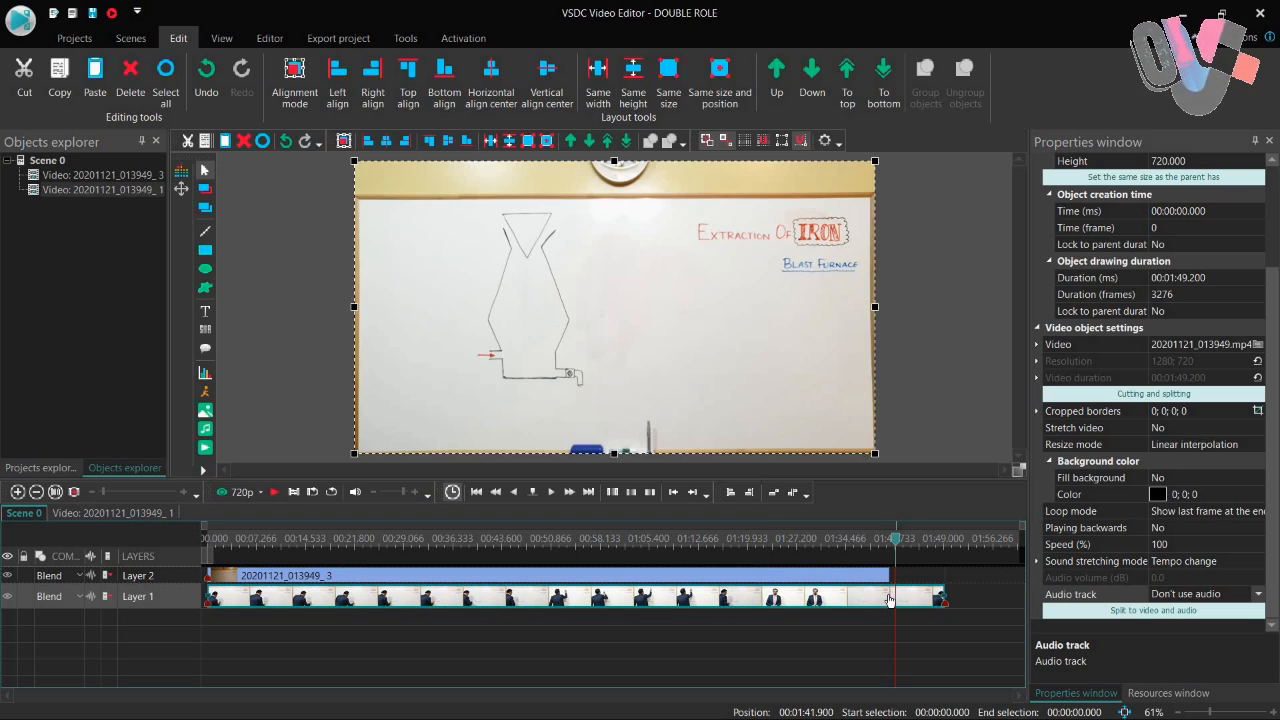
{"action": "mouse_move", "coordinate": [889, 598]}
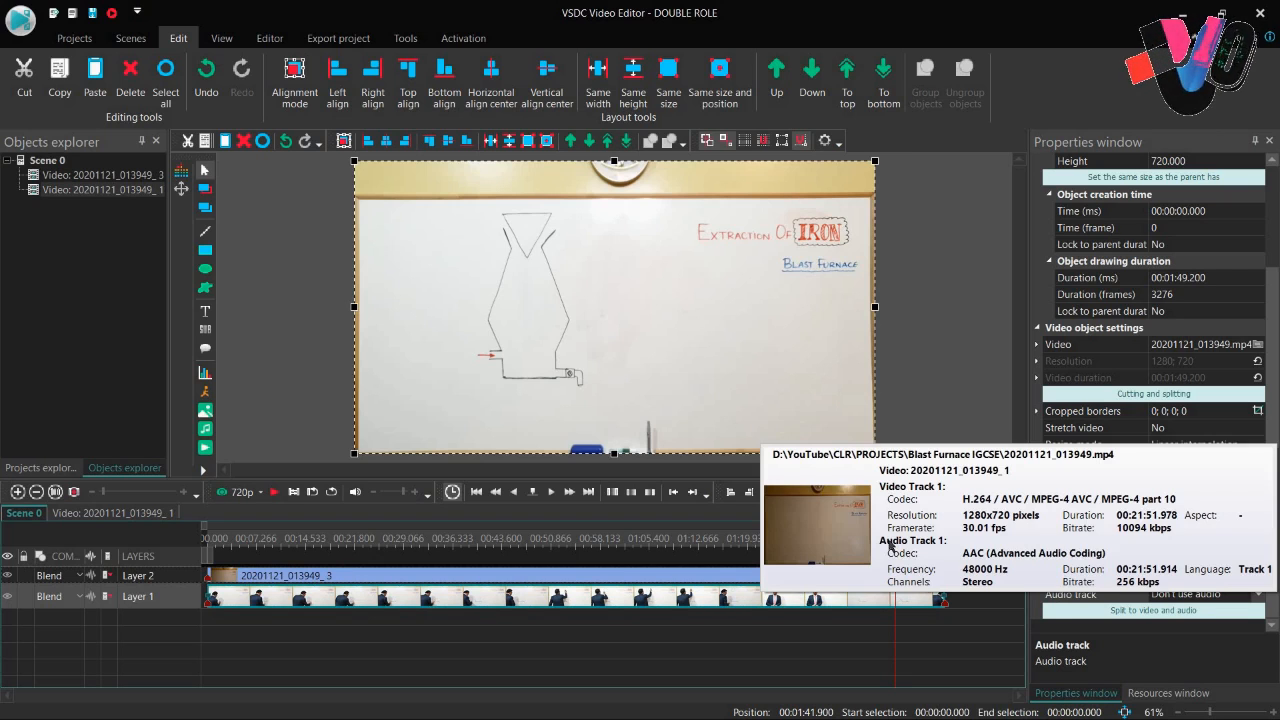
{"action": "left_click", "coordinate": [889, 540]}
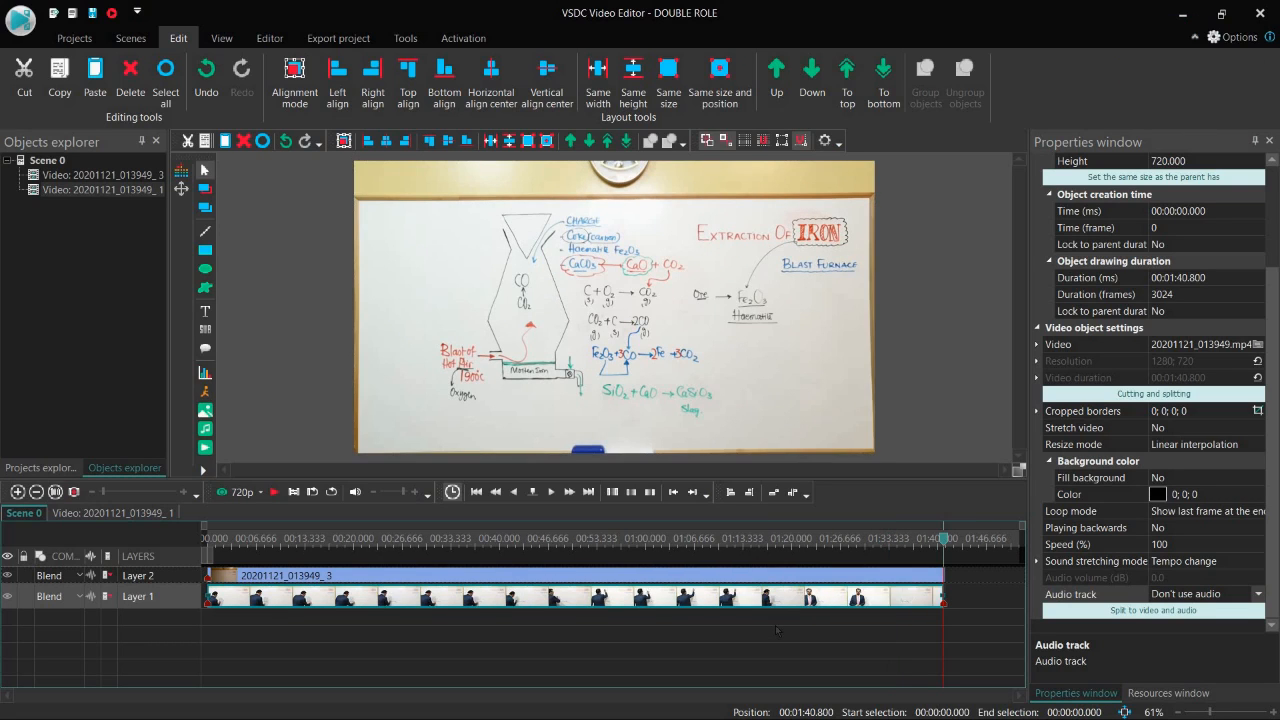
{"action": "left_click", "coordinate": [365, 659]}
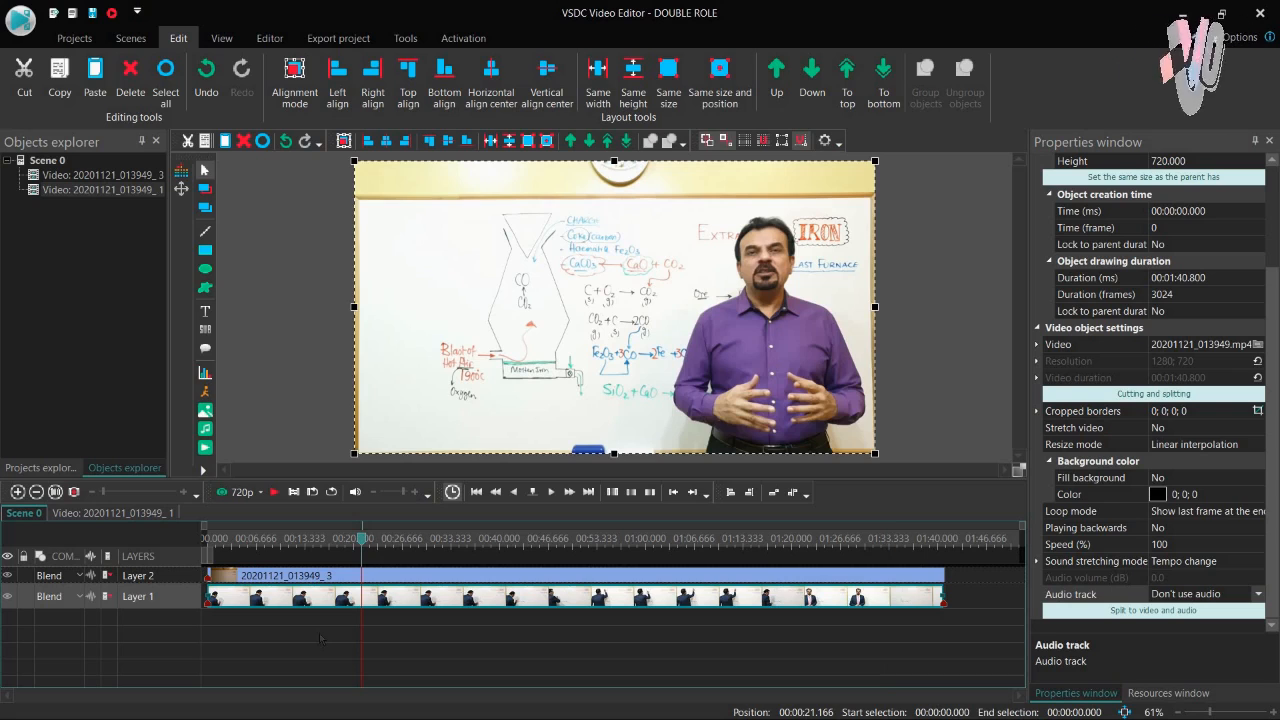
{"action": "left_click", "coordinate": [442, 542]}
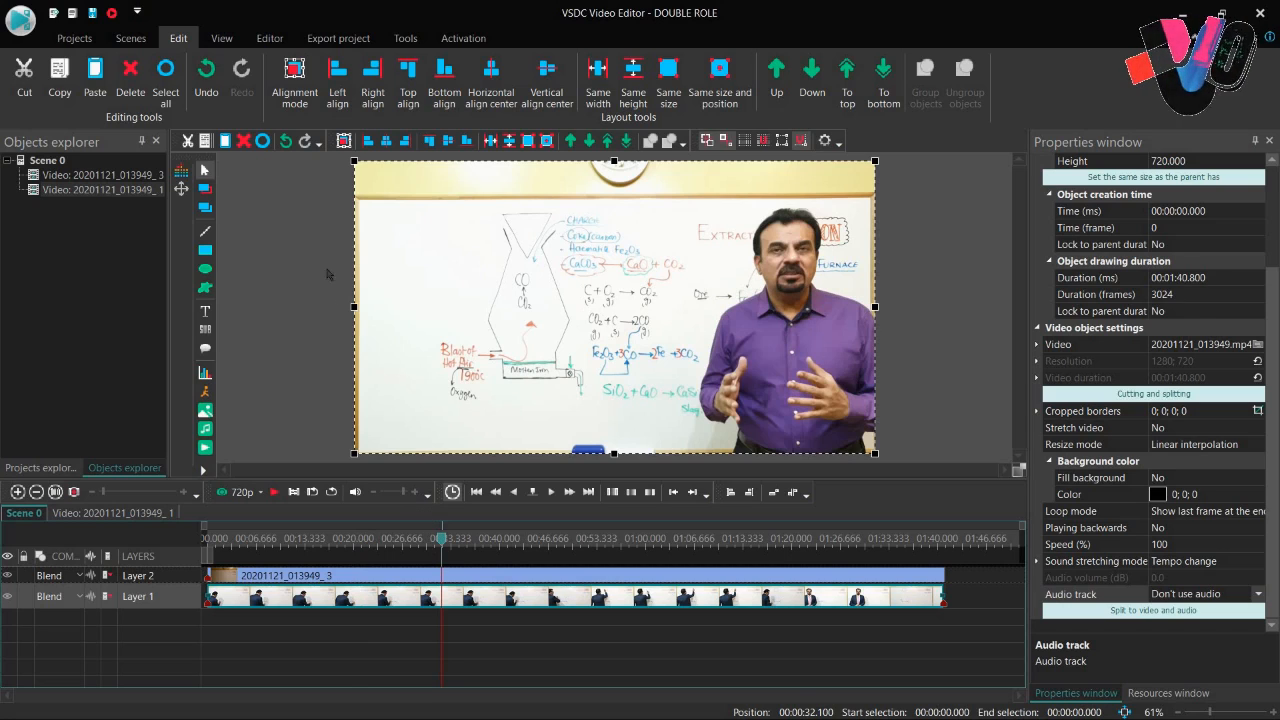
{"action": "left_click", "coordinate": [270, 38]}
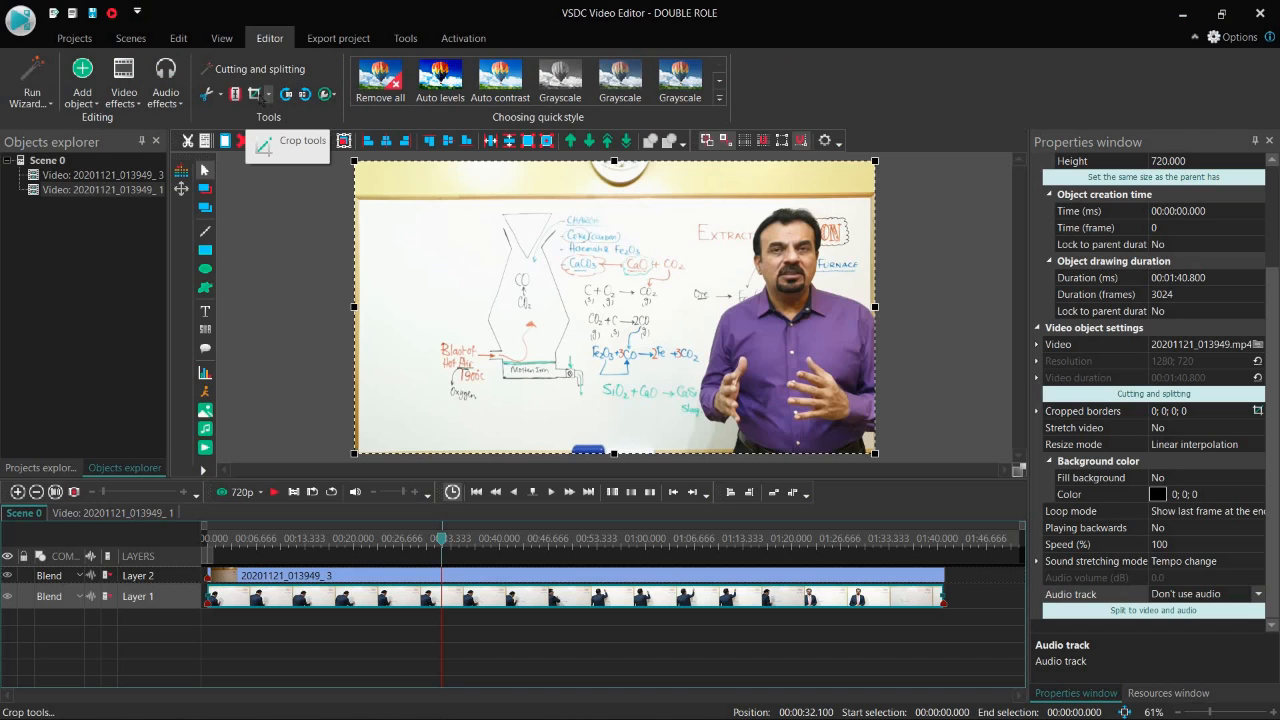
{"action": "left_click", "coordinate": [255, 94]}
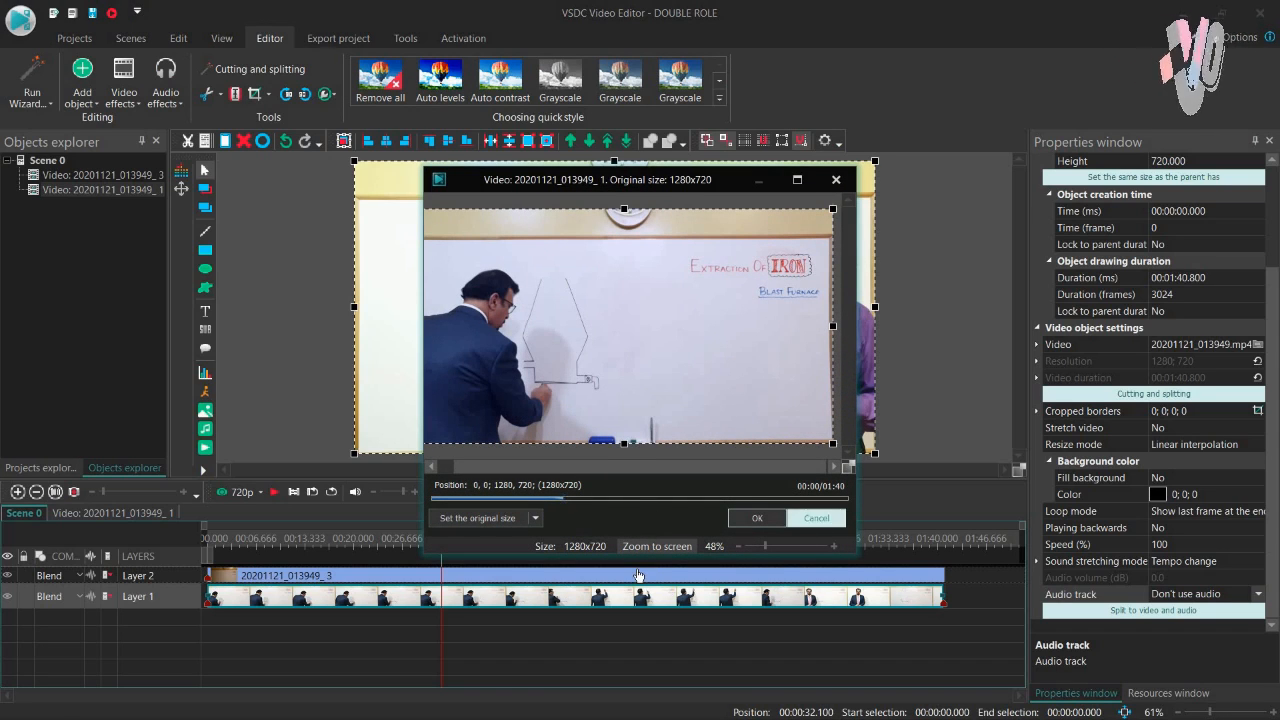
{"action": "left_click", "coordinate": [816, 517]}
Crop 806 pixels off the left side of the Layer 2 video and shift it over the right part of the frame.
{"action": "left_click", "coordinate": [373, 256]}
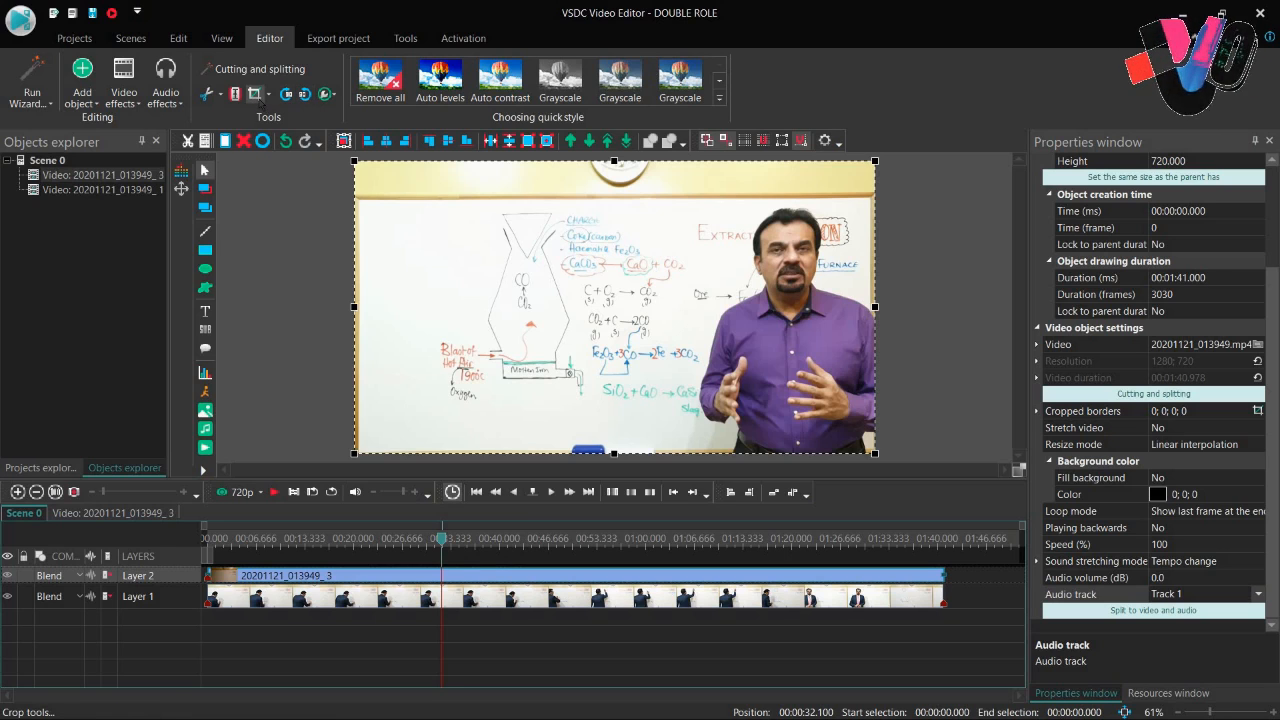
{"action": "left_click_drag", "start_coordinate": [494, 471], "coordinate": [476, 460]}
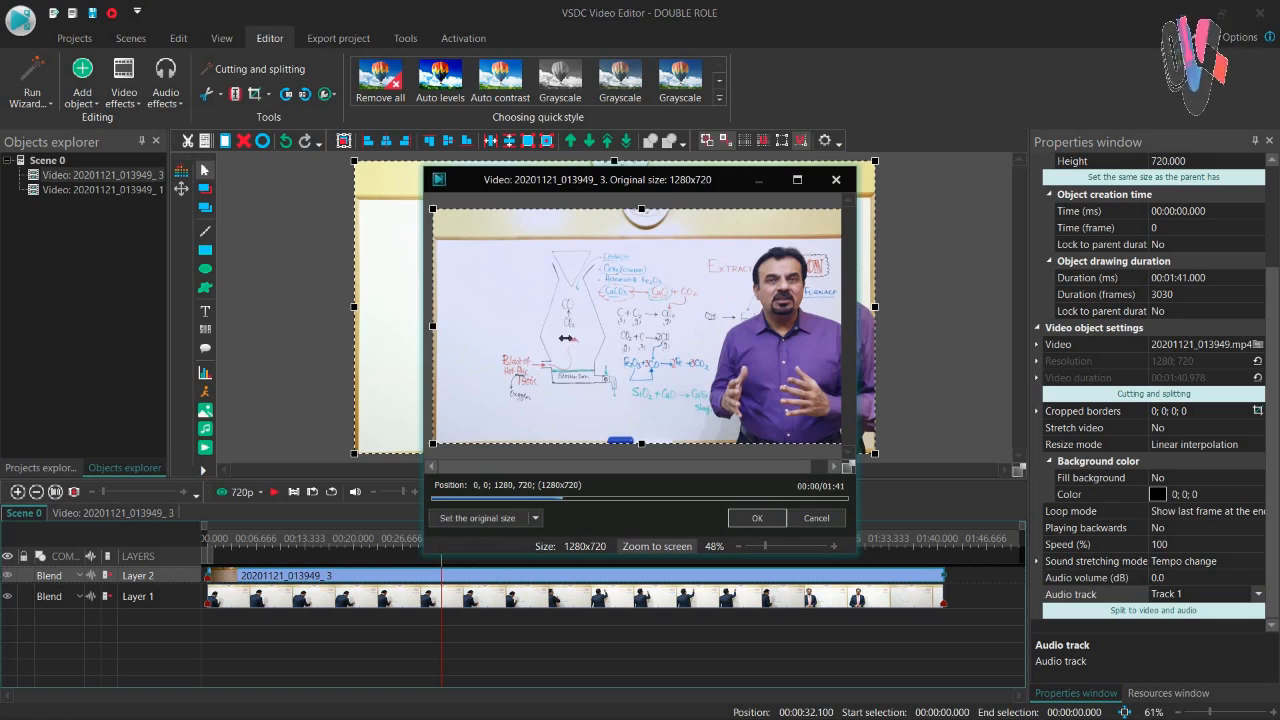
{"action": "mouse_move", "coordinate": [685, 340]}
{"action": "left_mouse_down"}
{"action": "mouse_move", "coordinate": [707, 341]}
{"action": "mouse_move", "coordinate": [683, 341]}
{"action": "left_mouse_up"}
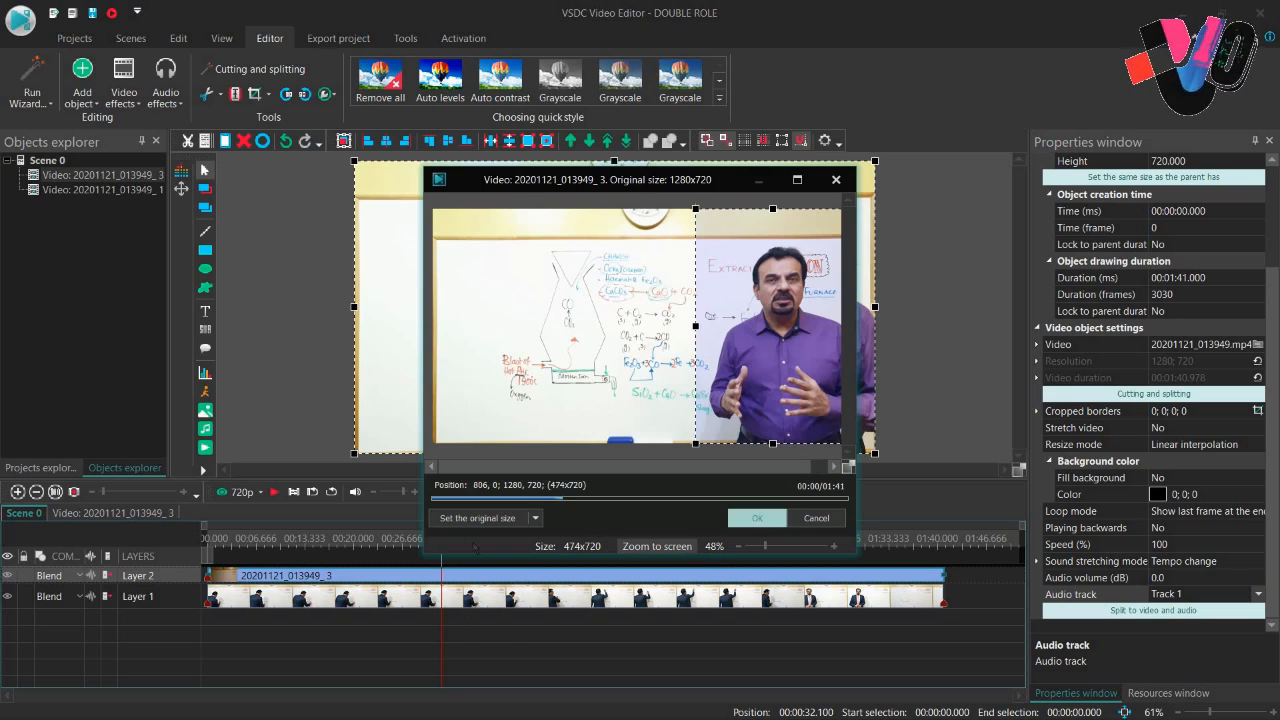
{"action": "left_click", "coordinate": [757, 518]}
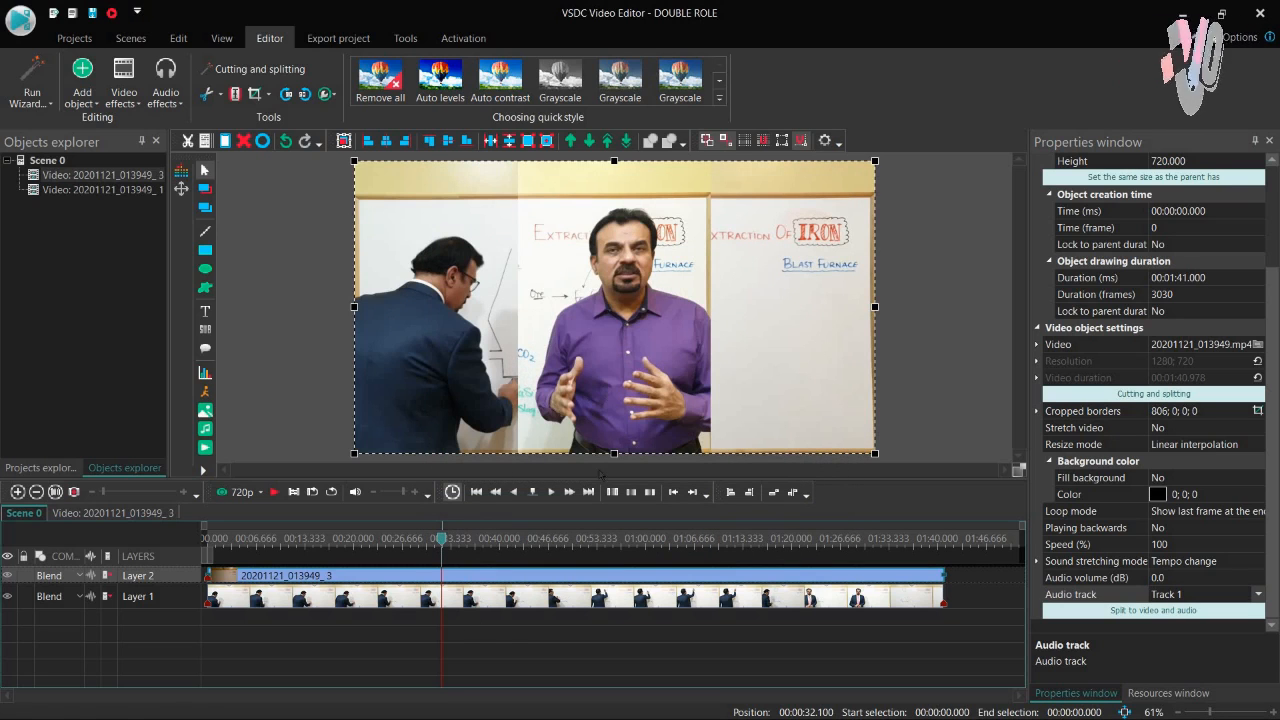
{"action": "left_click_drag", "start_coordinate": [627, 381], "coordinate": [785, 385]}
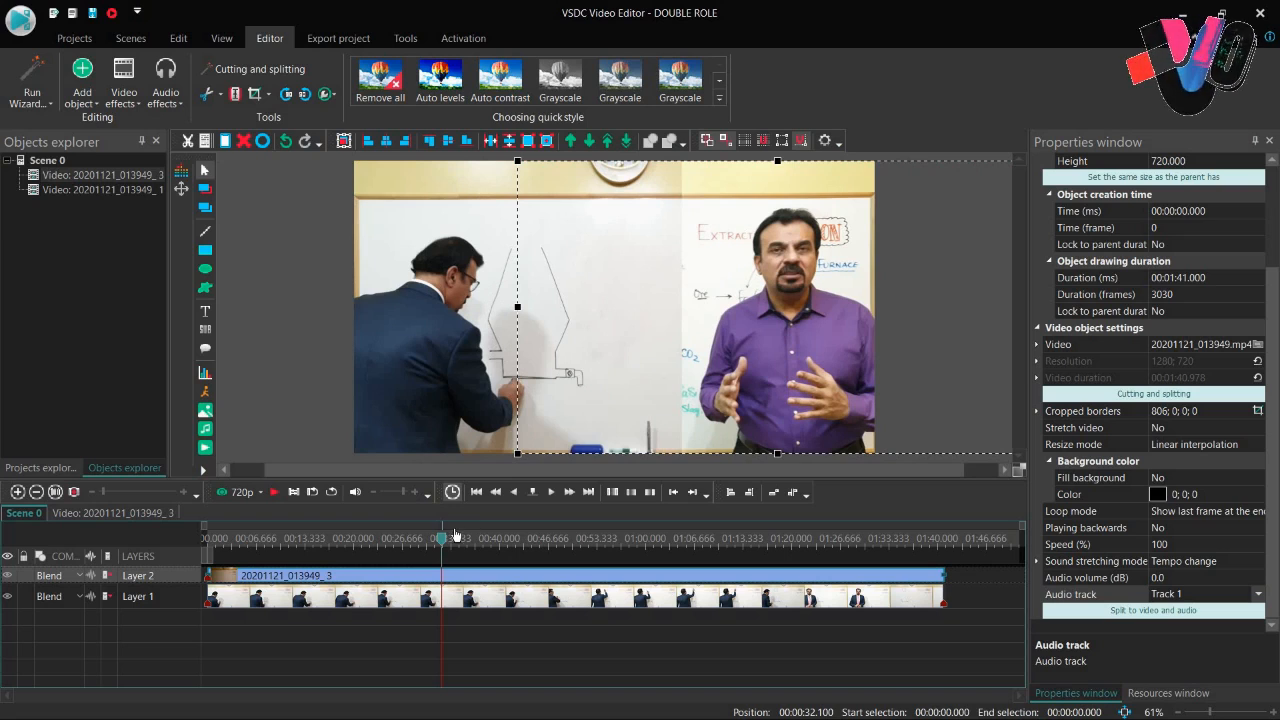
Play the combined footage from the start to check how the two presenters line up.
{"action": "left_click_drag", "start_coordinate": [442, 540], "coordinate": [197, 602]}
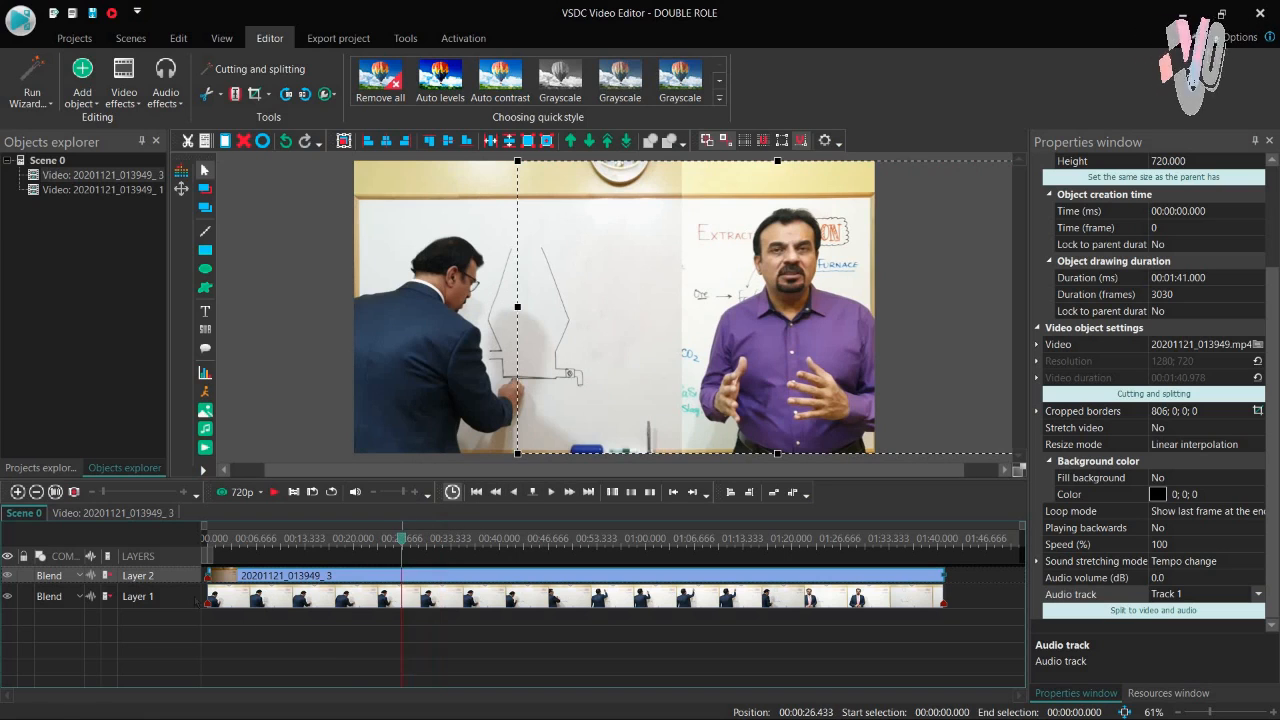
{"action": "key", "text": "space"}
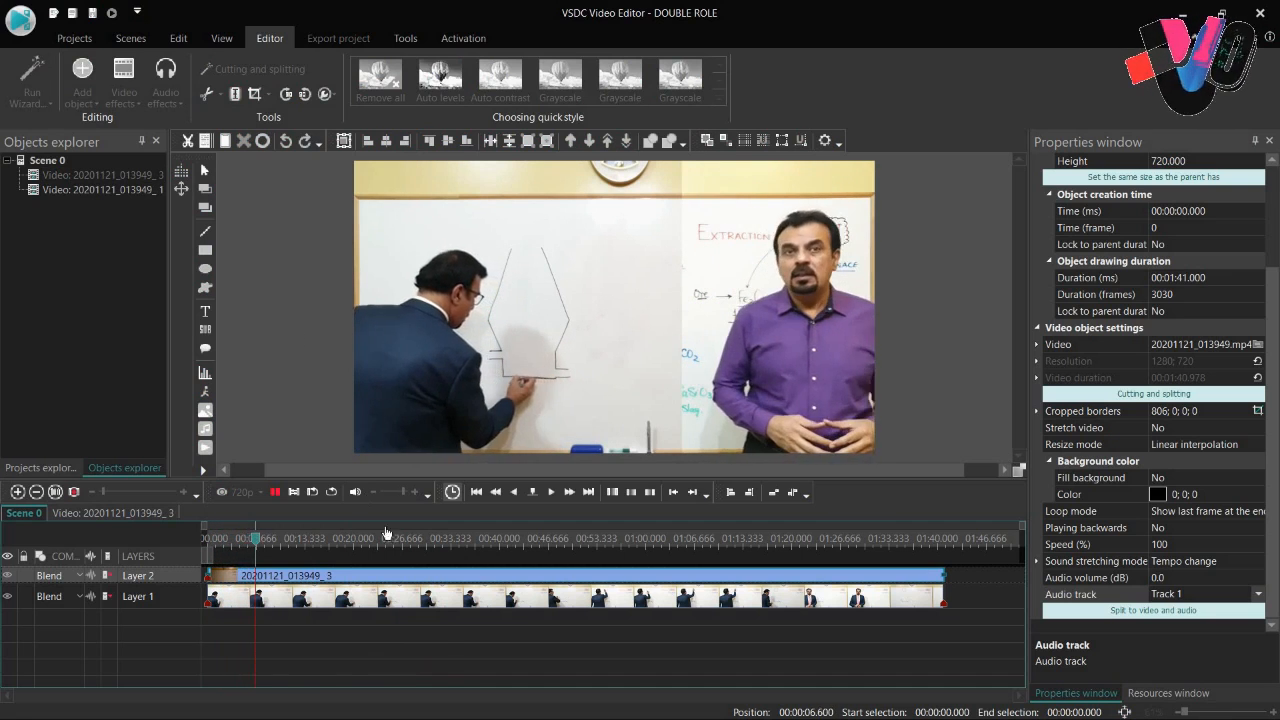
{"action": "left_click", "coordinate": [403, 581]}
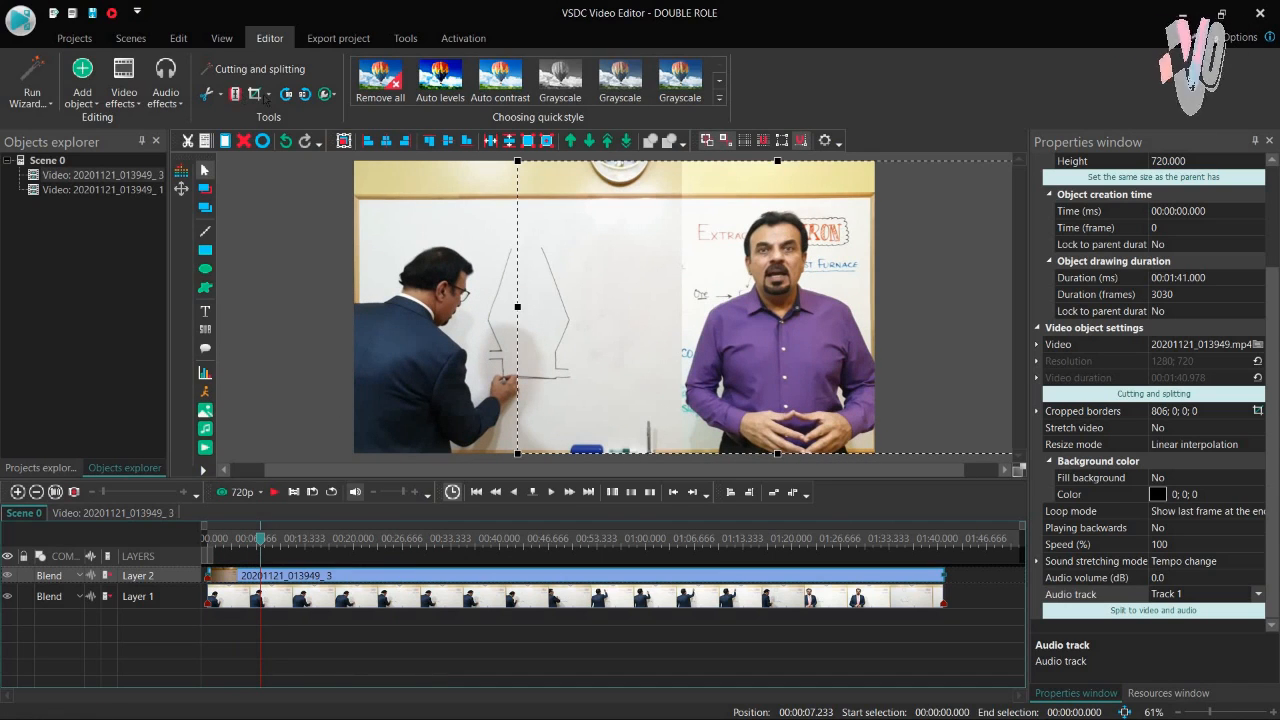
Set the Layer 2 video's left crop border to 726 pixels so more of the whiteboard beside the presenter is included.
{"action": "left_click", "coordinate": [256, 94]}
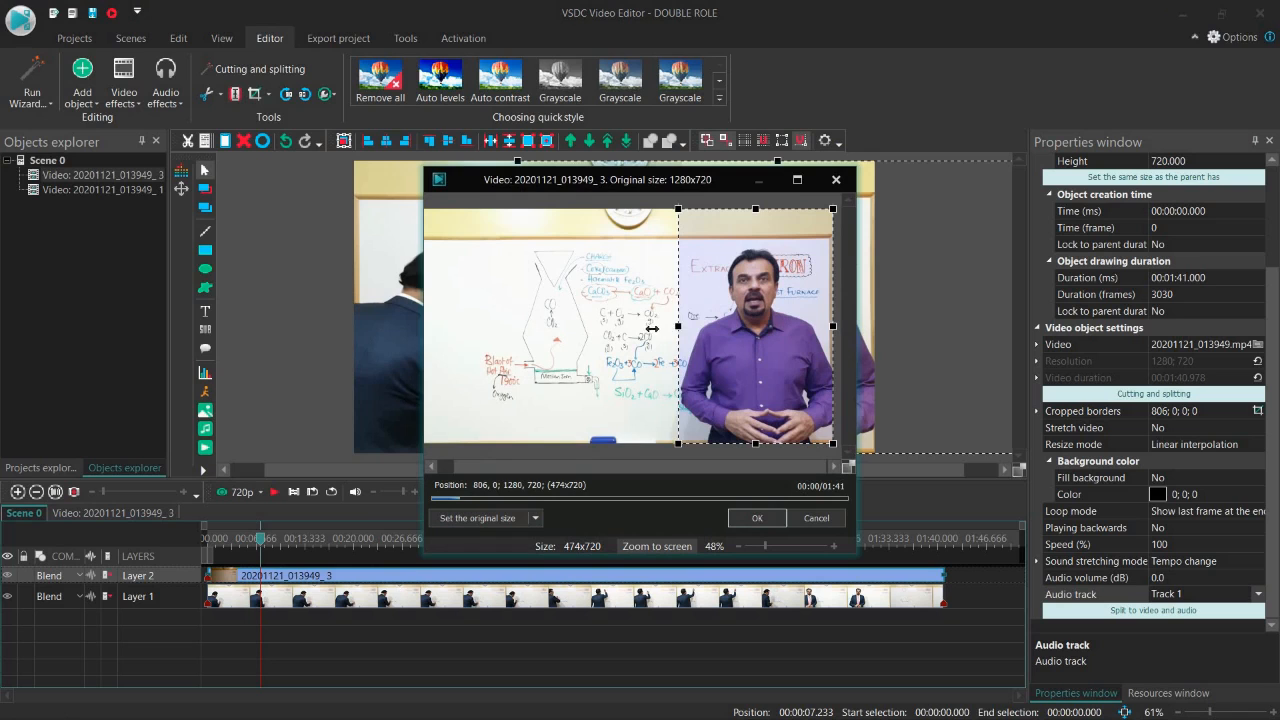
{"action": "left_click_drag", "start_coordinate": [651, 328], "coordinate": [652, 328]}
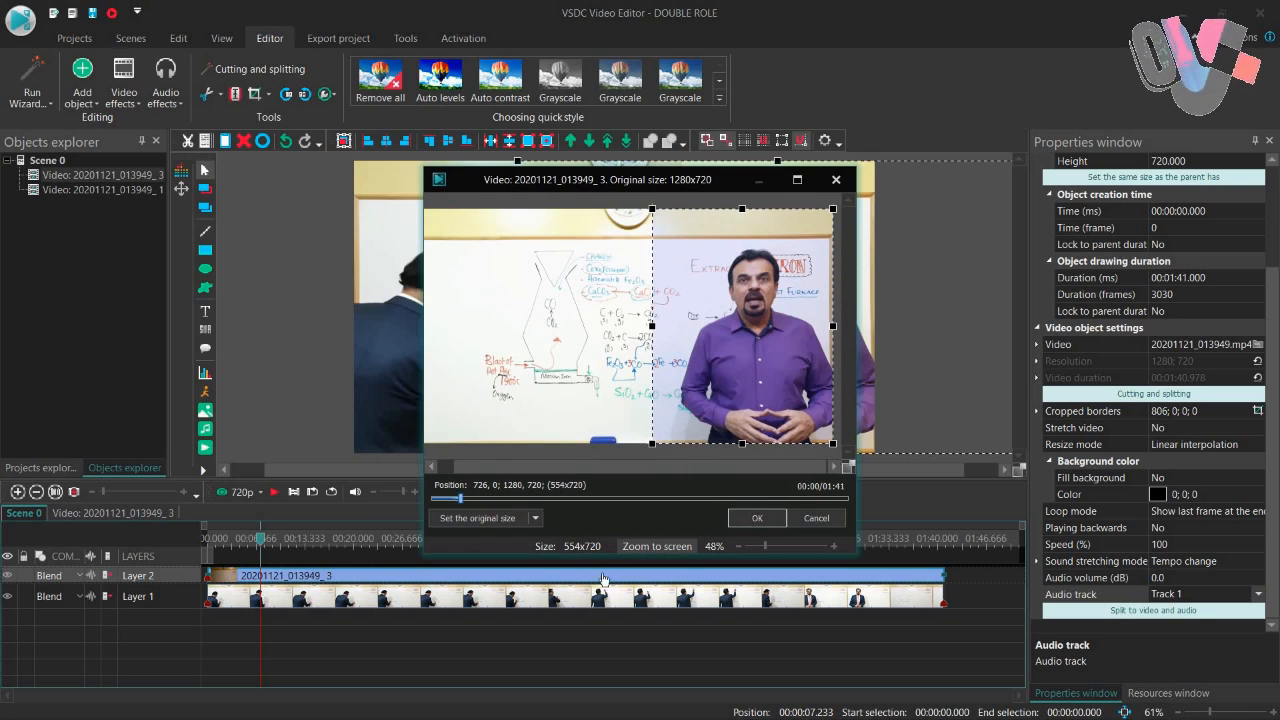
{"action": "left_click", "coordinate": [755, 518]}
{"action": "key", "text": "space"}
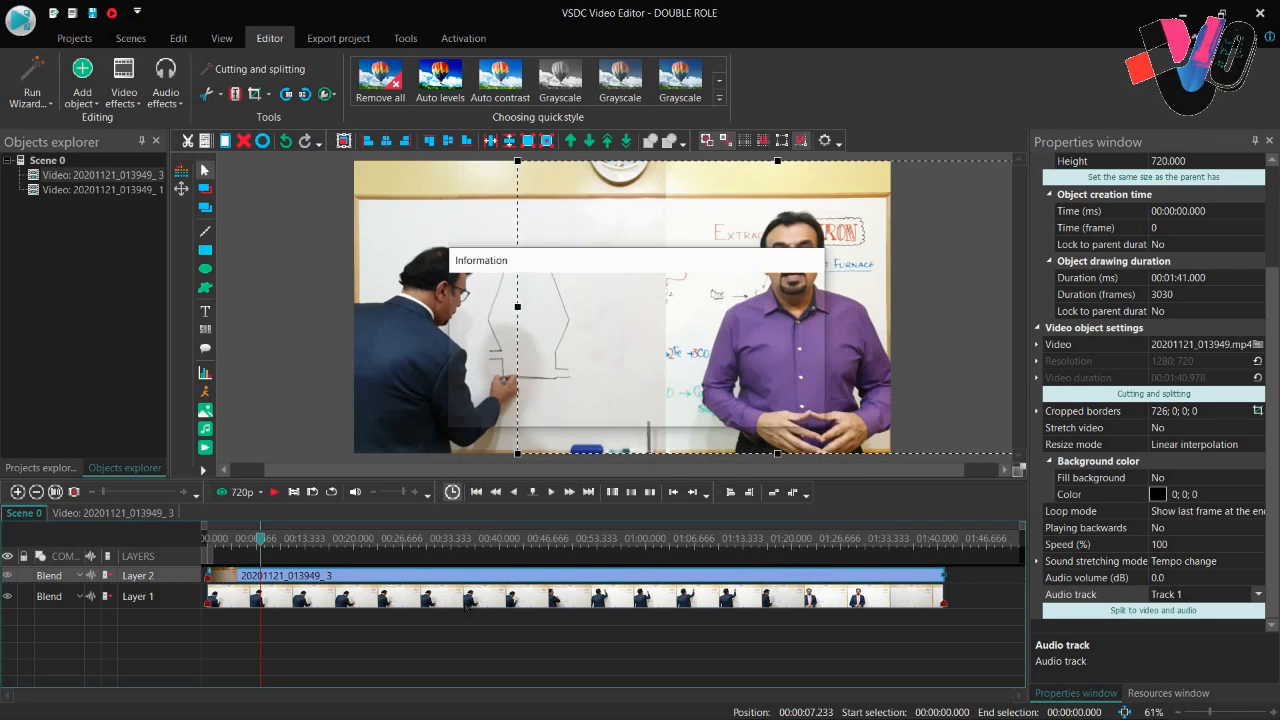